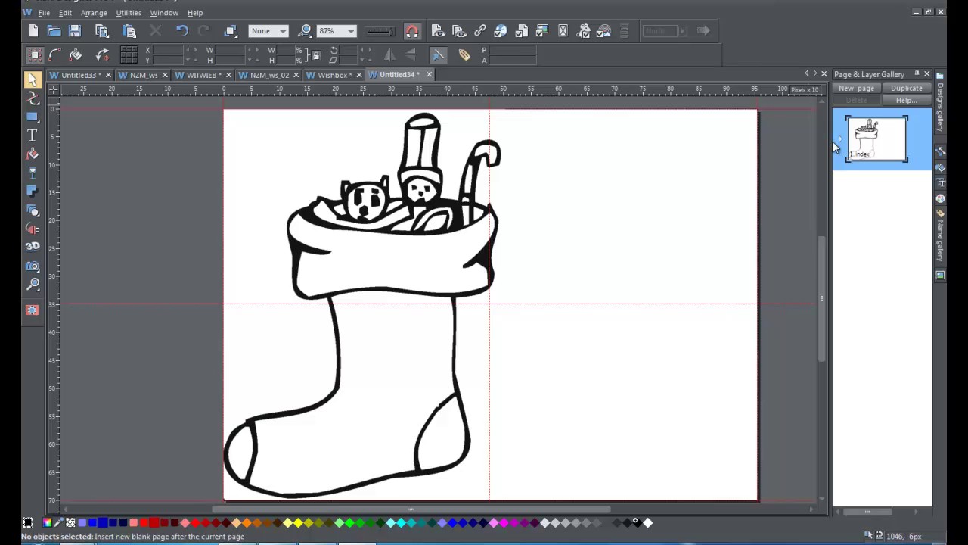
Lock the stocking photo 'Bitmap25' inside the MouseOff layer of the index page.
click(819, 140)
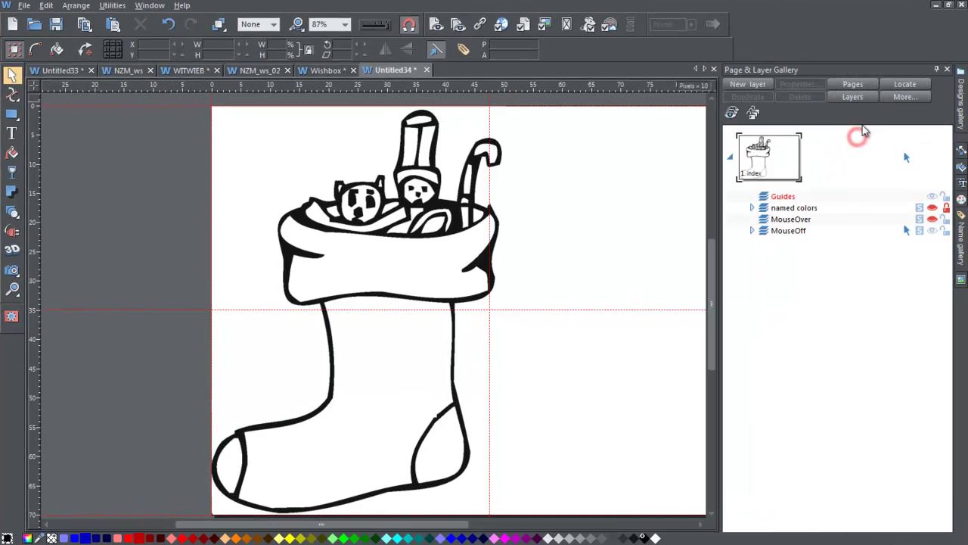
click(751, 231)
click(829, 244)
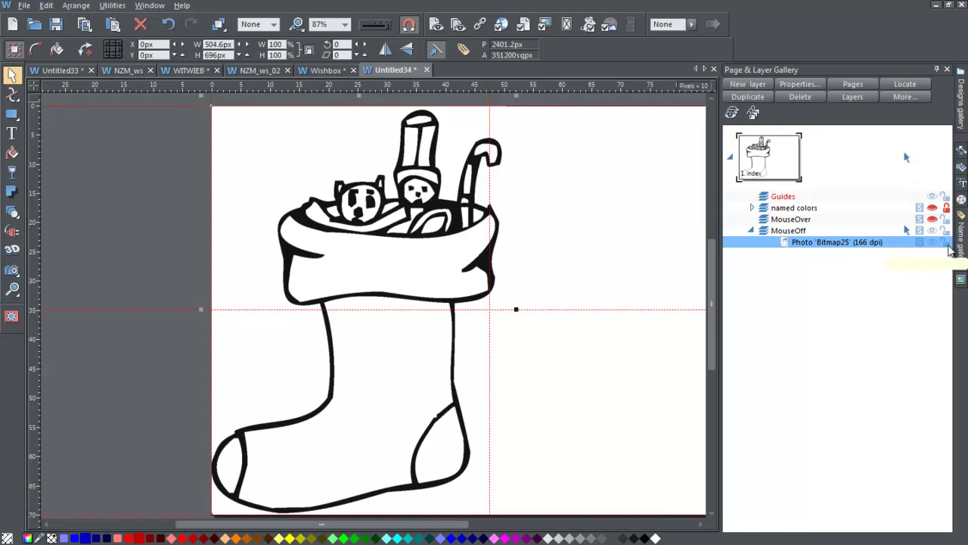
click(946, 242)
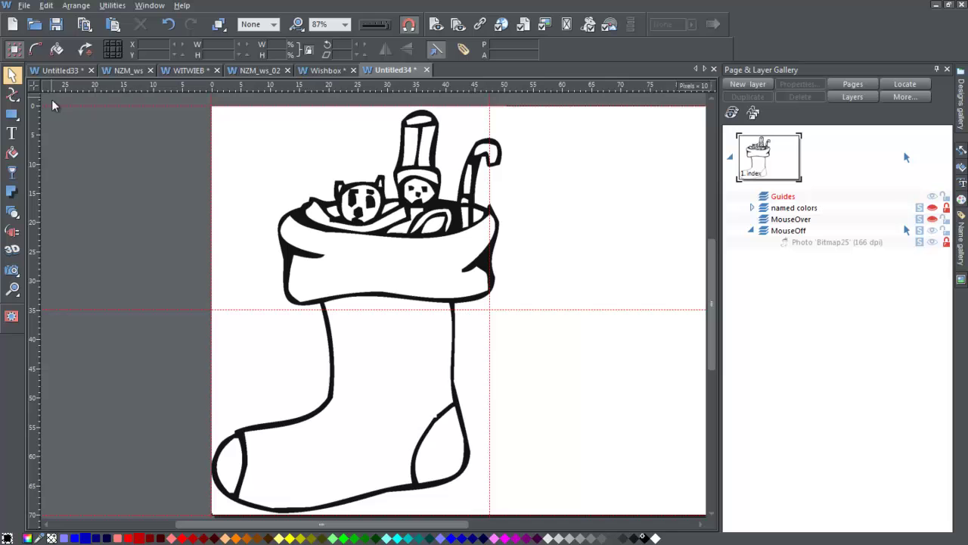
Draw a straight diagonal sample line about 112 px long in the empty area beside the stocking's toys.
click(13, 96)
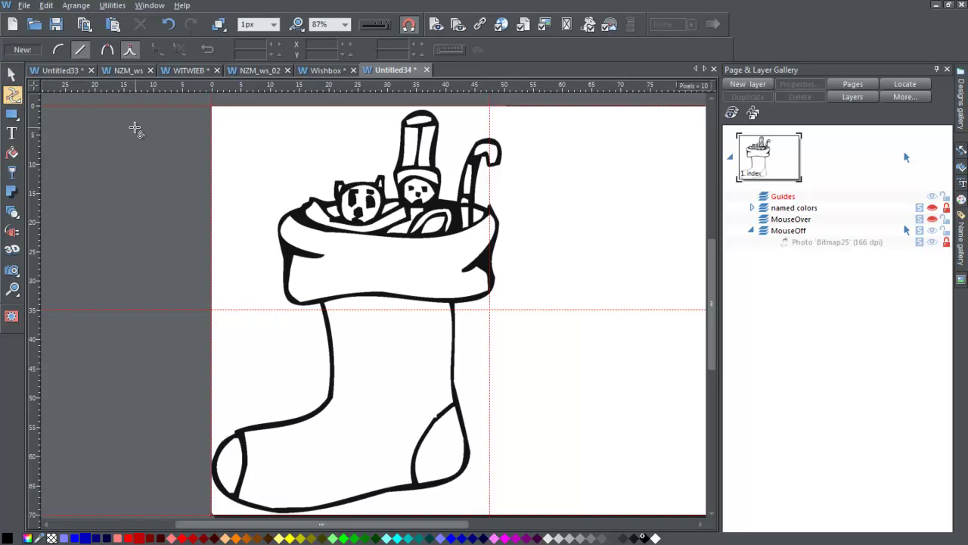
click(268, 132)
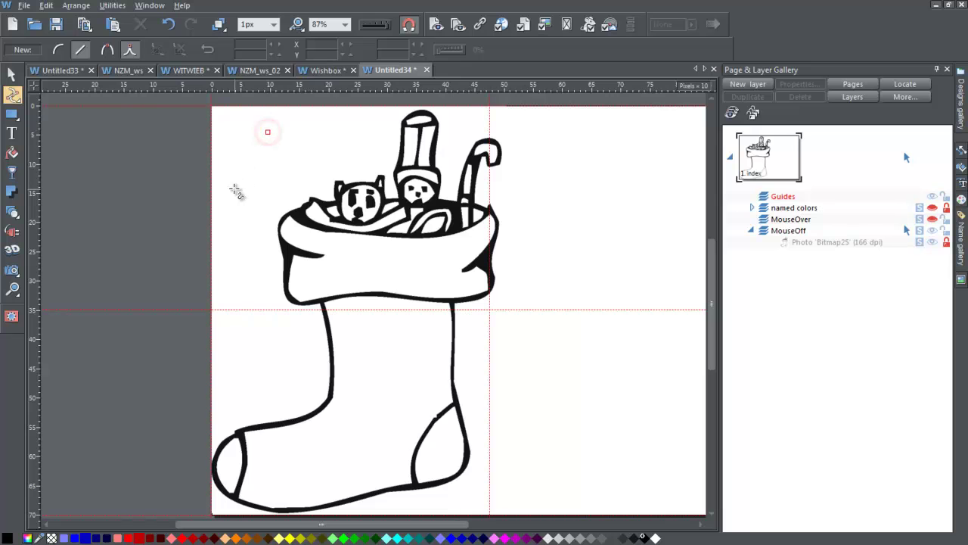
click(234, 188)
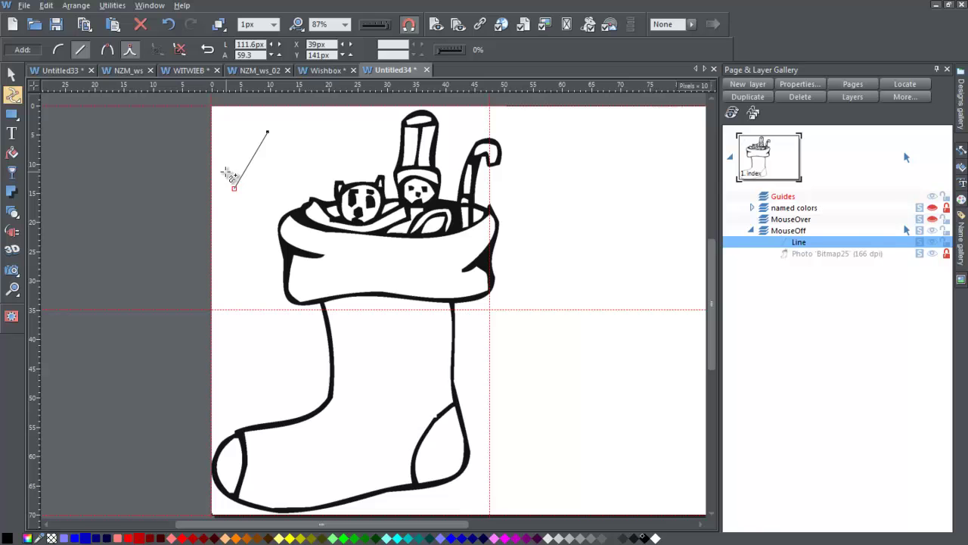
Set the sample line's width to 8px and its line colour to blue (Shade -1 of Theme Color 1), and deselect it.
click(273, 25)
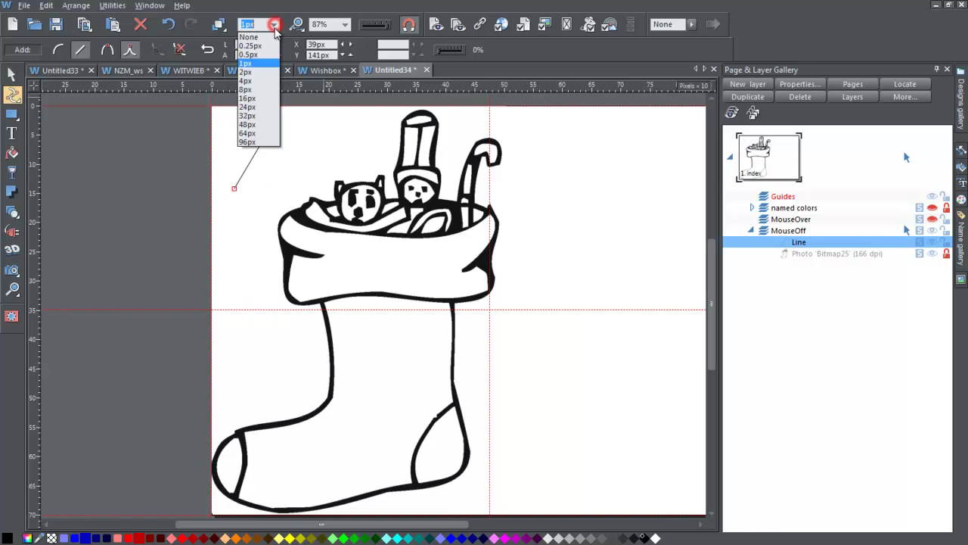
click(257, 90)
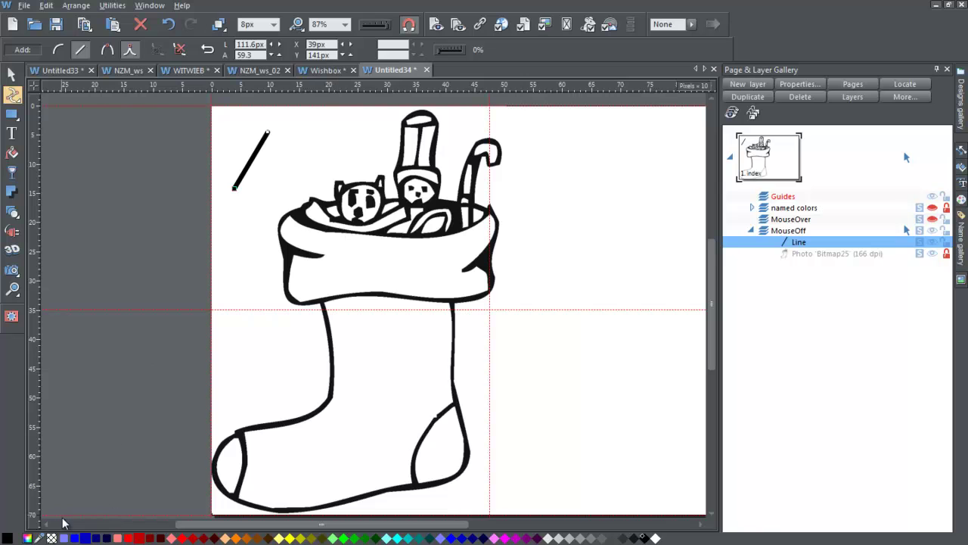
right_click(75, 537)
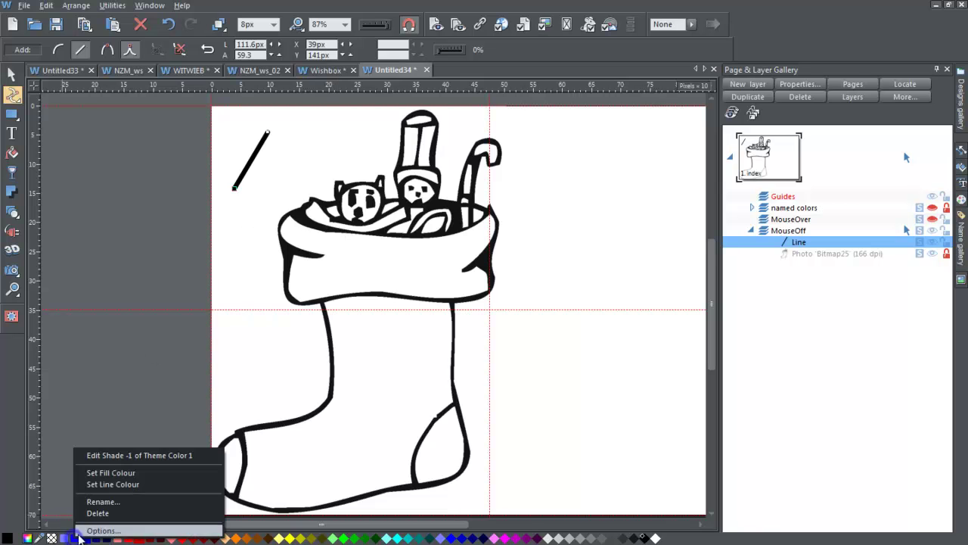
click(110, 485)
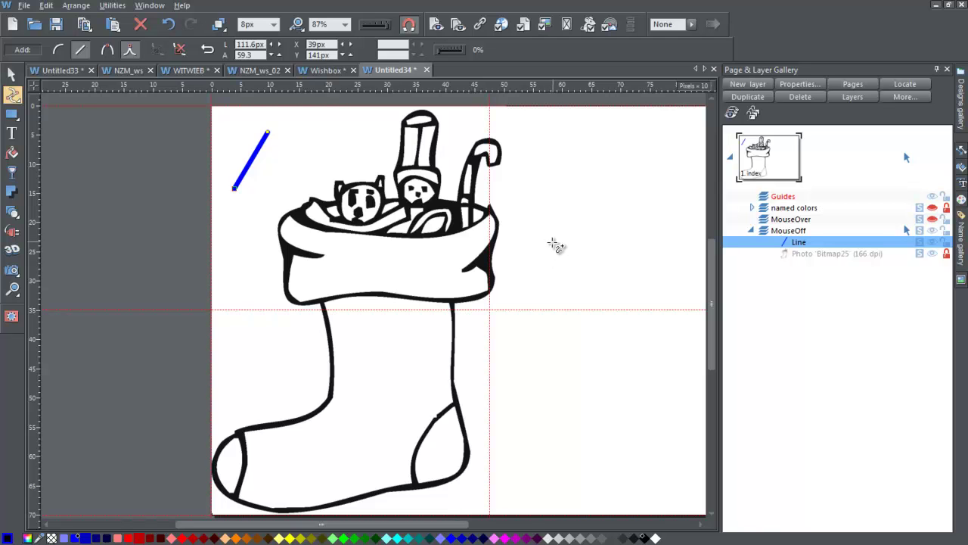
key(Escape)
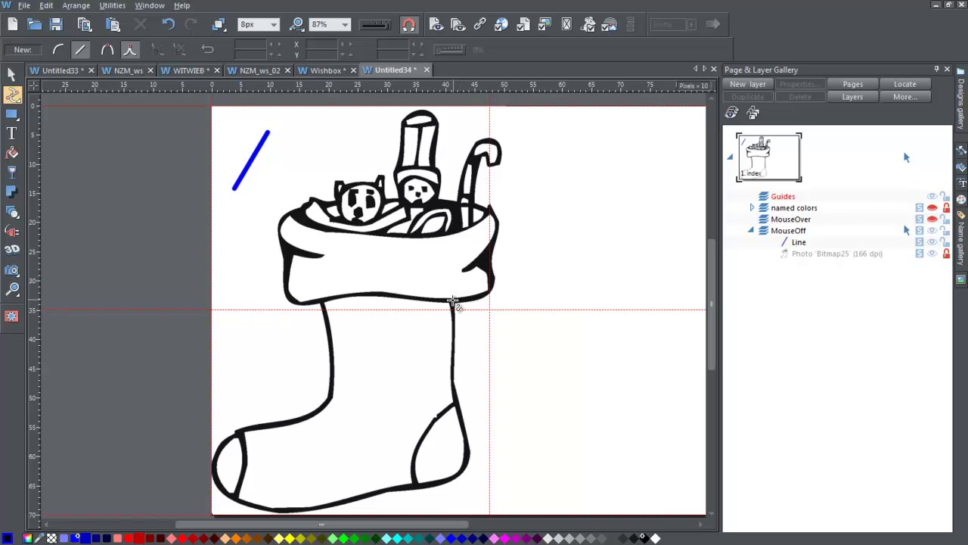
Trace the back of the stocking's leg from the cuff down and around the heel, bending the segments to match the drawing.
click(452, 301)
click(454, 400)
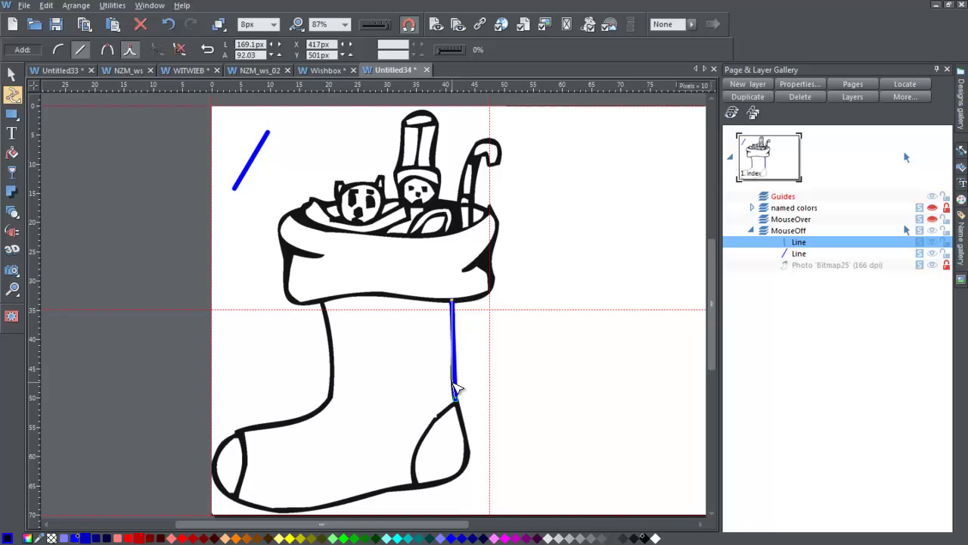
click(459, 384)
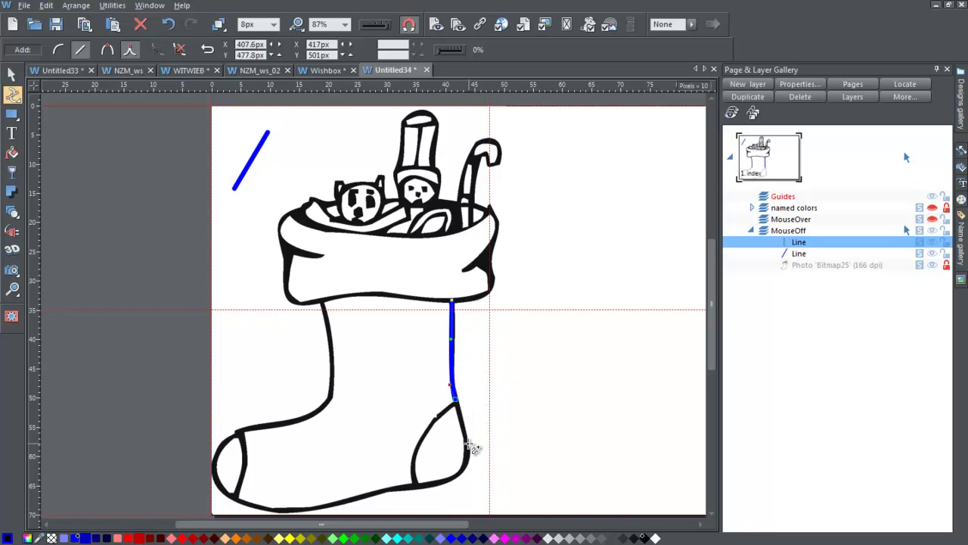
click(466, 437)
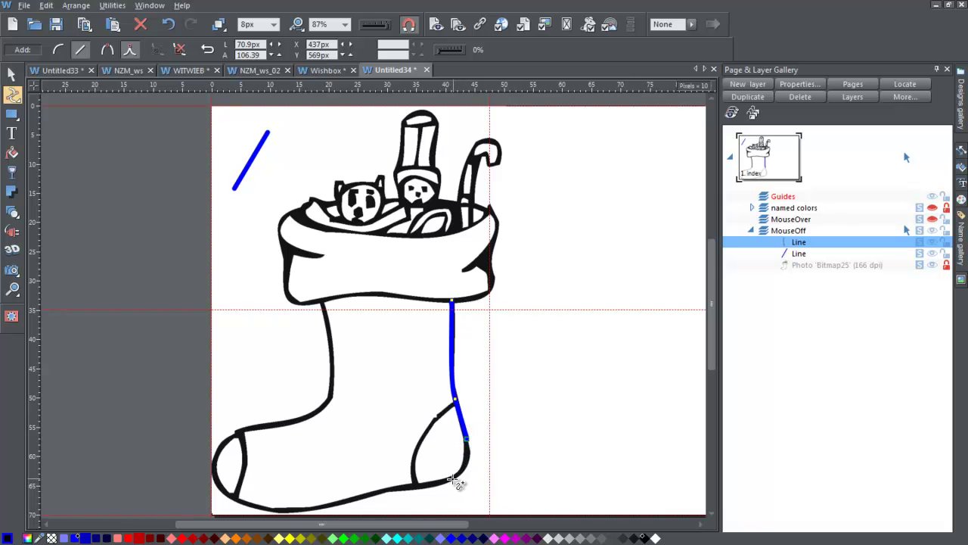
click(453, 479)
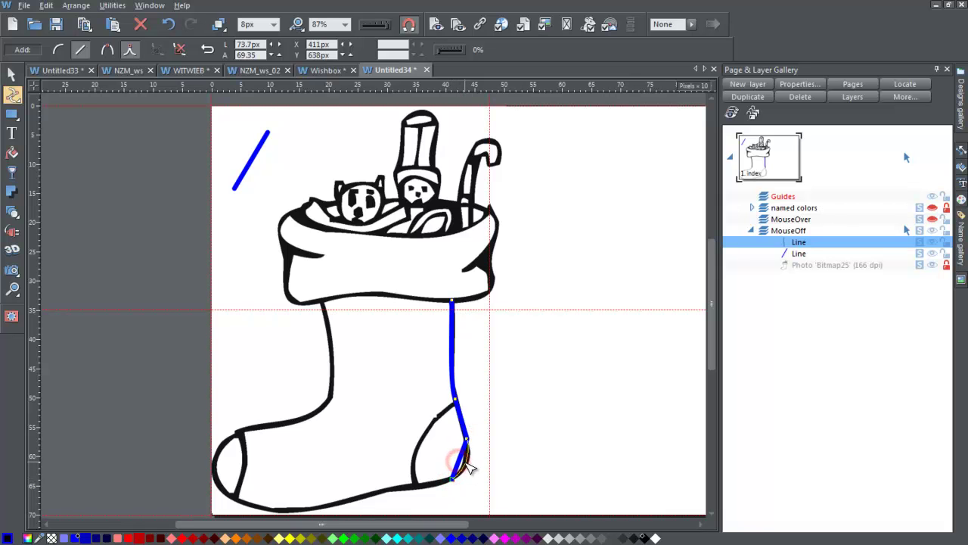
drag(467, 462, 467, 464)
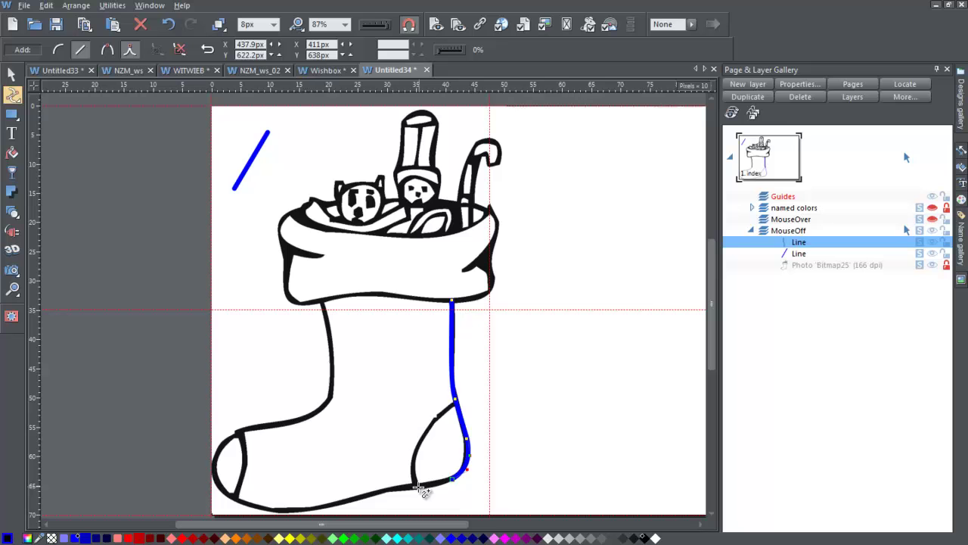
Continue the outline along the stocking's sole and around the toe to its upper edge, curving the segments to fit.
click(394, 486)
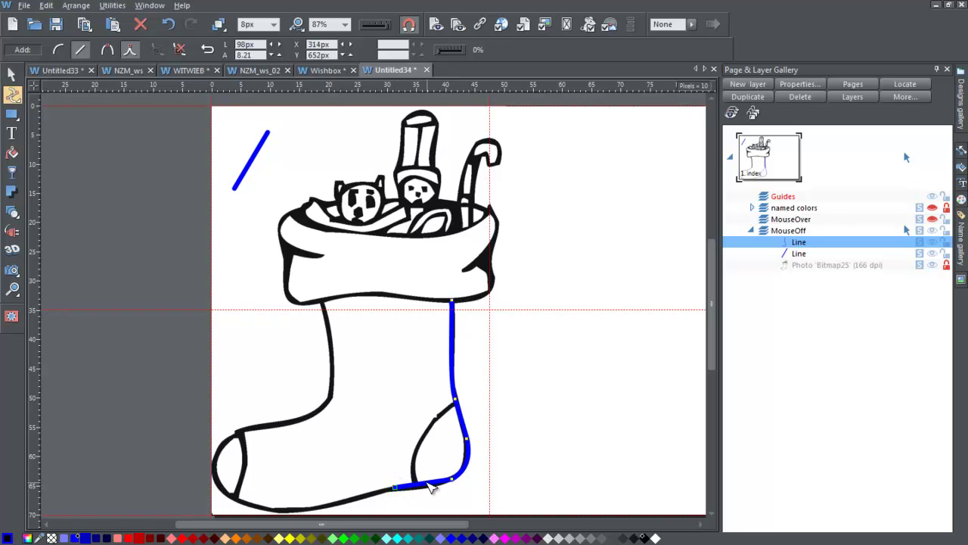
drag(425, 482, 425, 483)
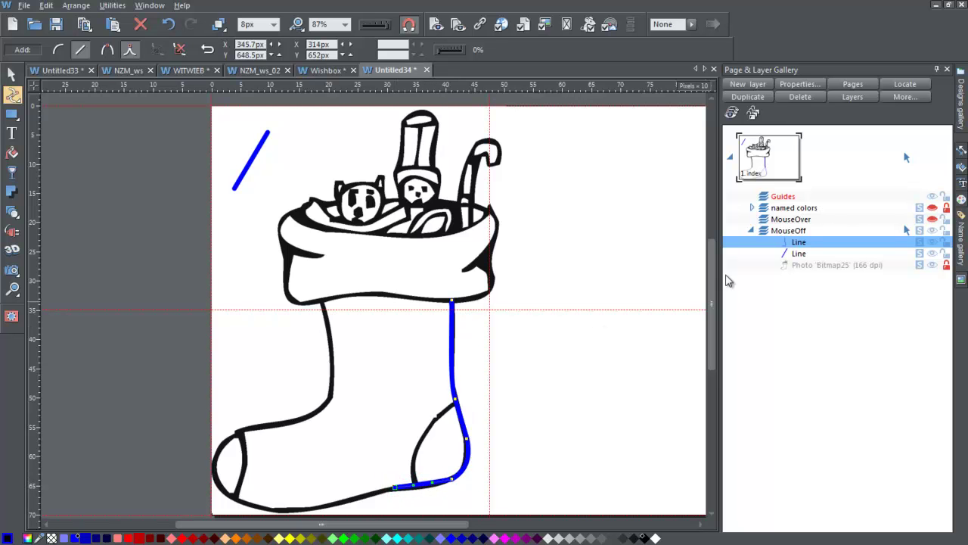
scroll(711, 280, down, 3)
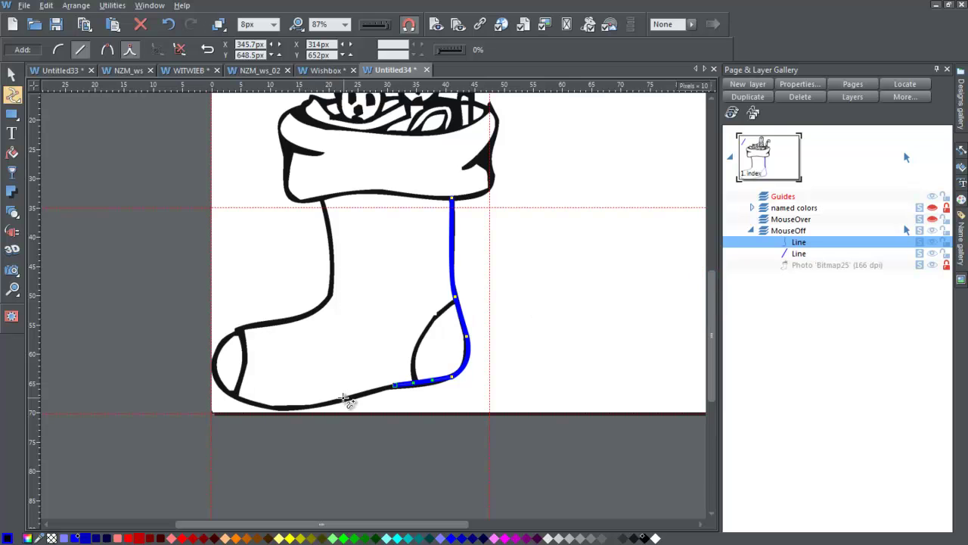
click(318, 401)
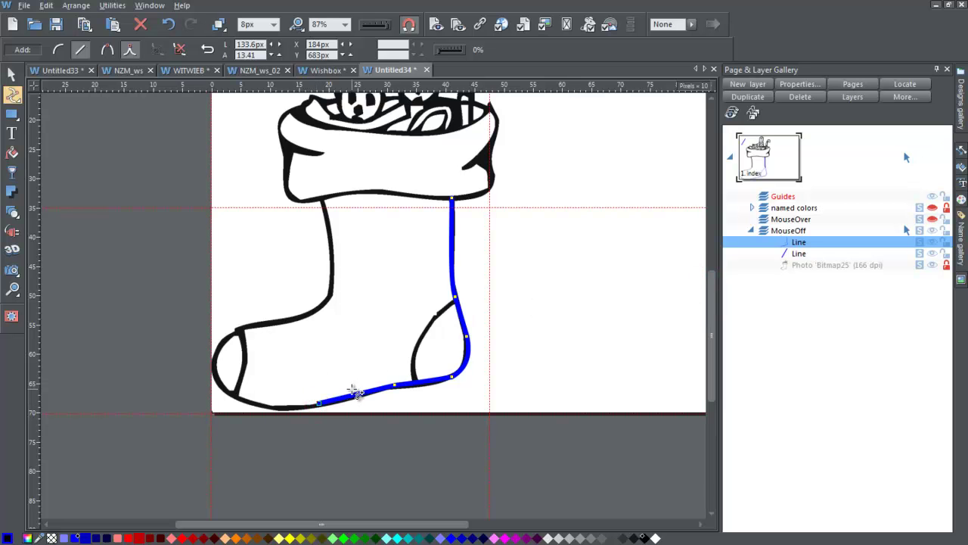
drag(319, 403, 319, 402)
click(236, 394)
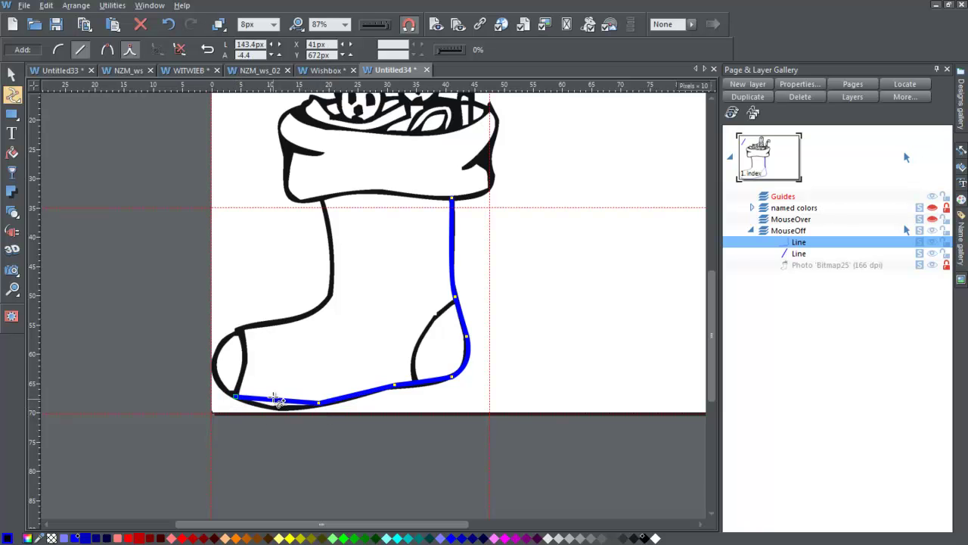
drag(277, 402, 277, 410)
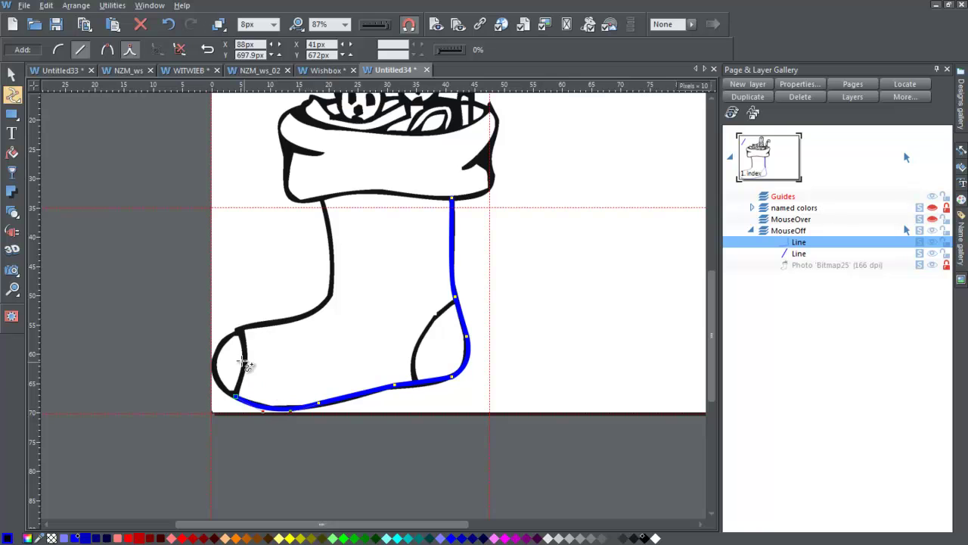
click(237, 330)
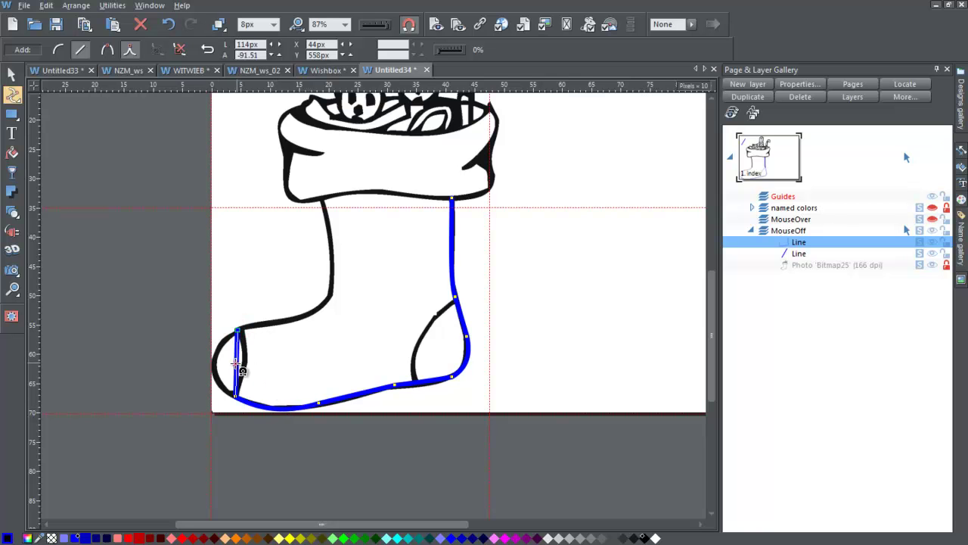
drag(237, 368, 216, 370)
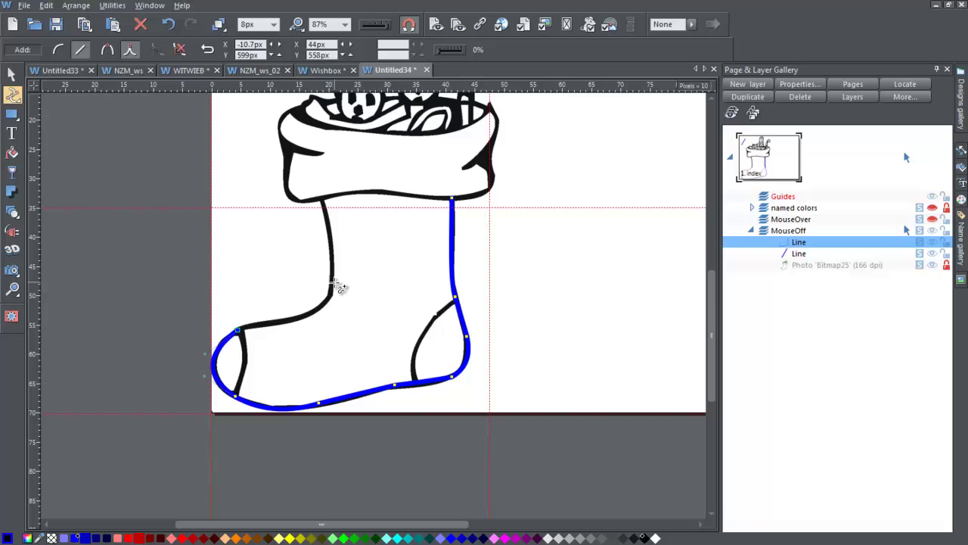
Trace the top of the foot and the front of the leg up to the cuff with curved segments, and end the line.
click(331, 296)
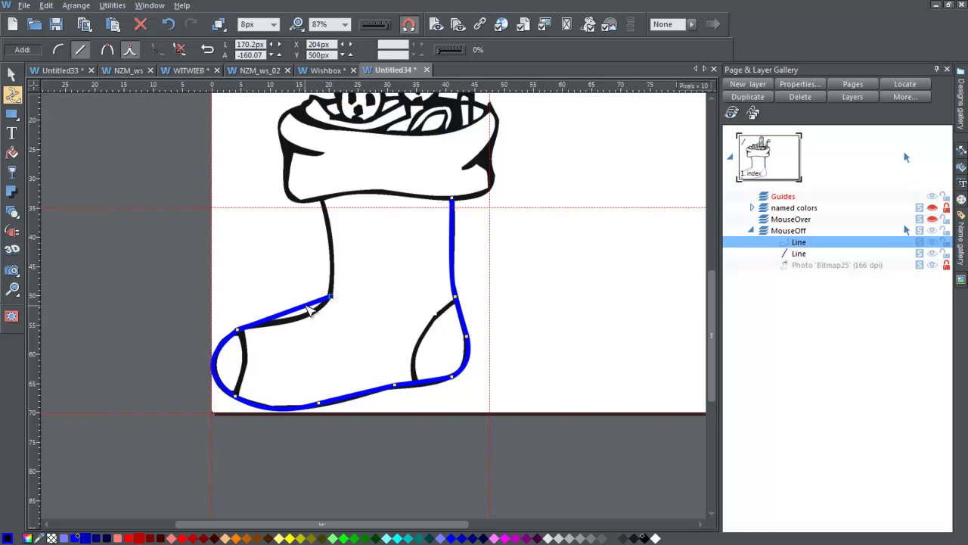
drag(305, 306, 309, 329)
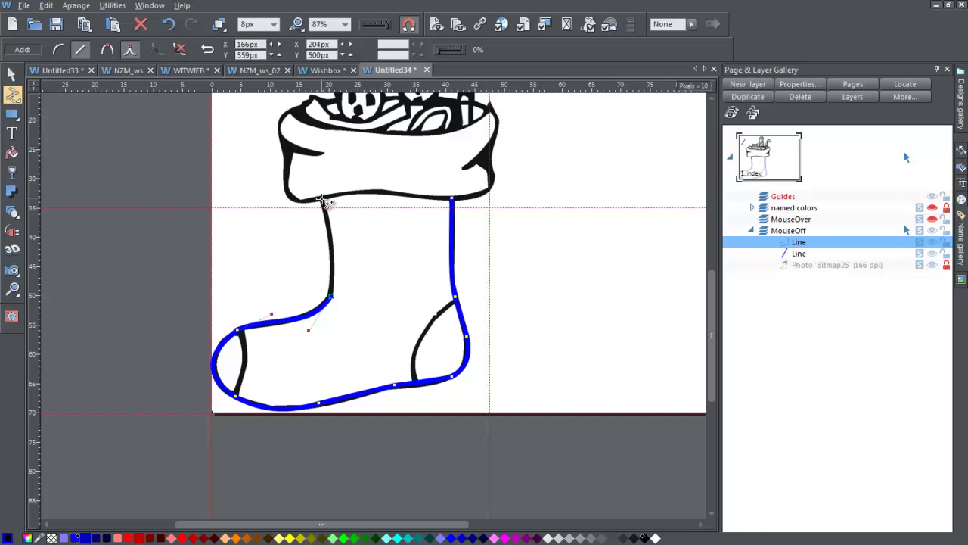
click(322, 199)
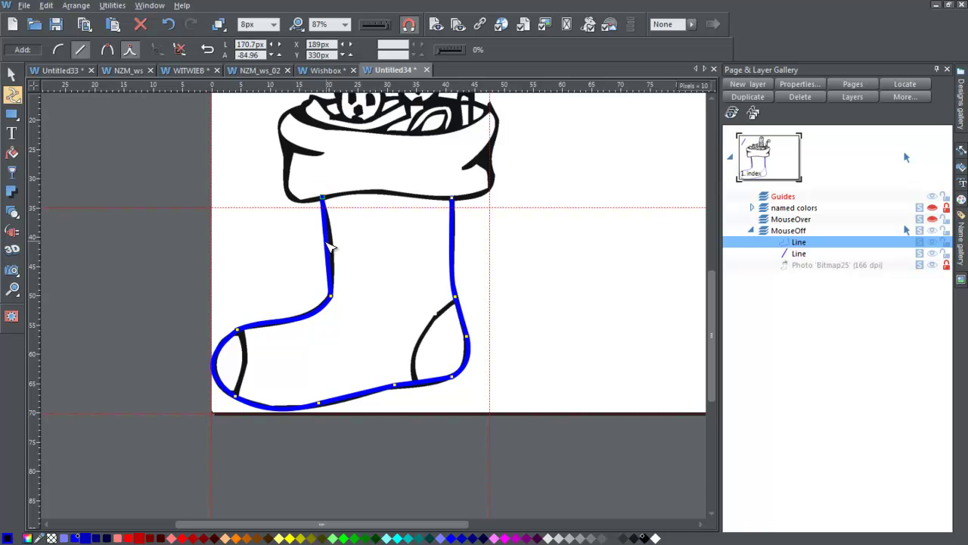
drag(326, 242, 335, 243)
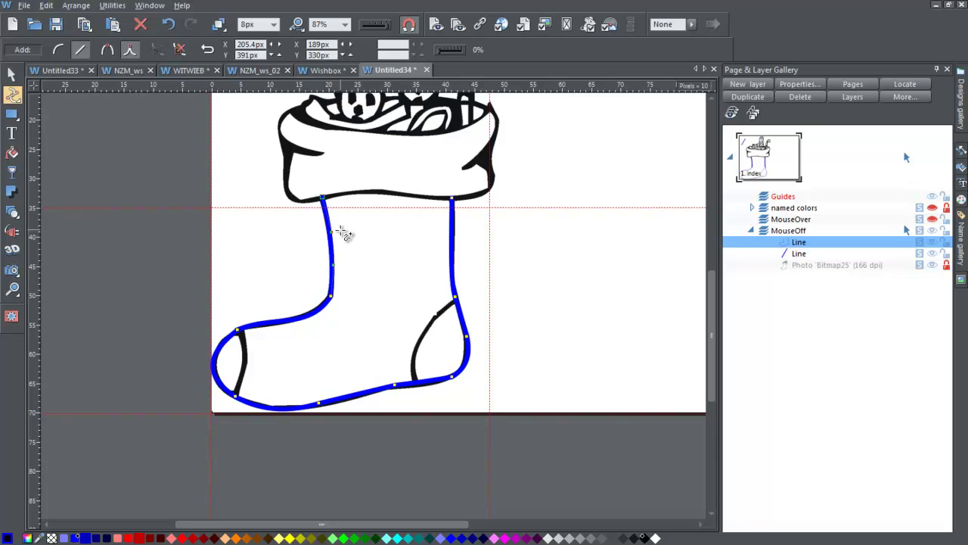
key(Escape)
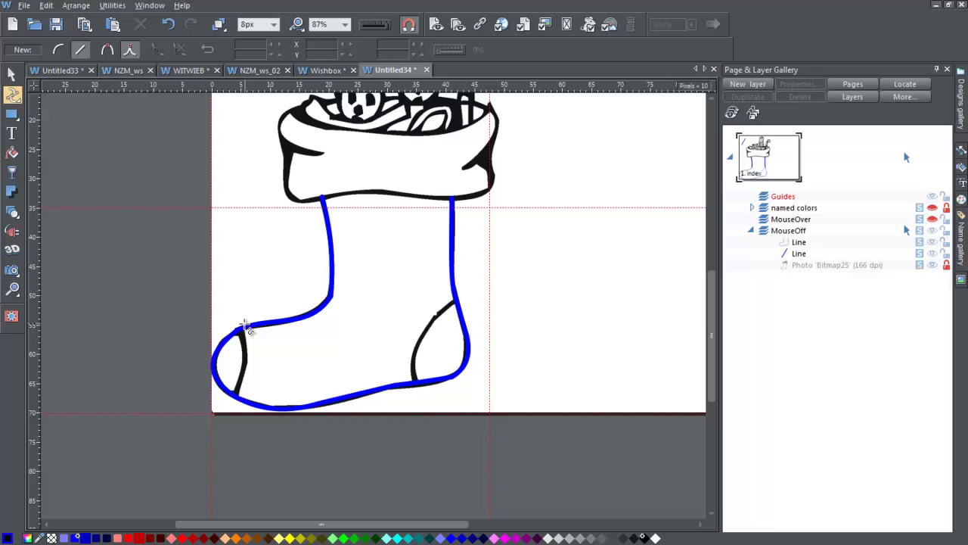
Trace the toe seam as a separate curved line between the upper and lower outline, and end the line.
click(239, 331)
click(235, 395)
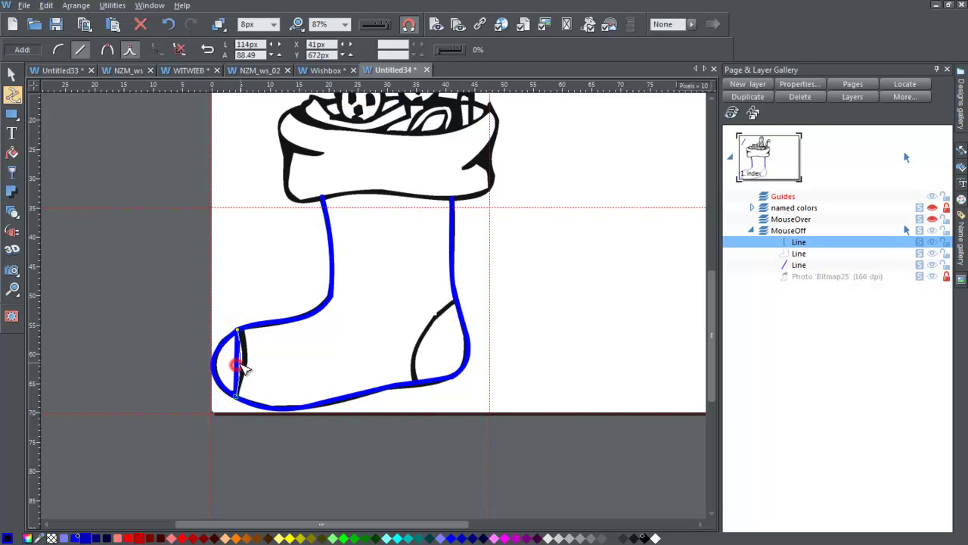
drag(244, 361, 243, 328)
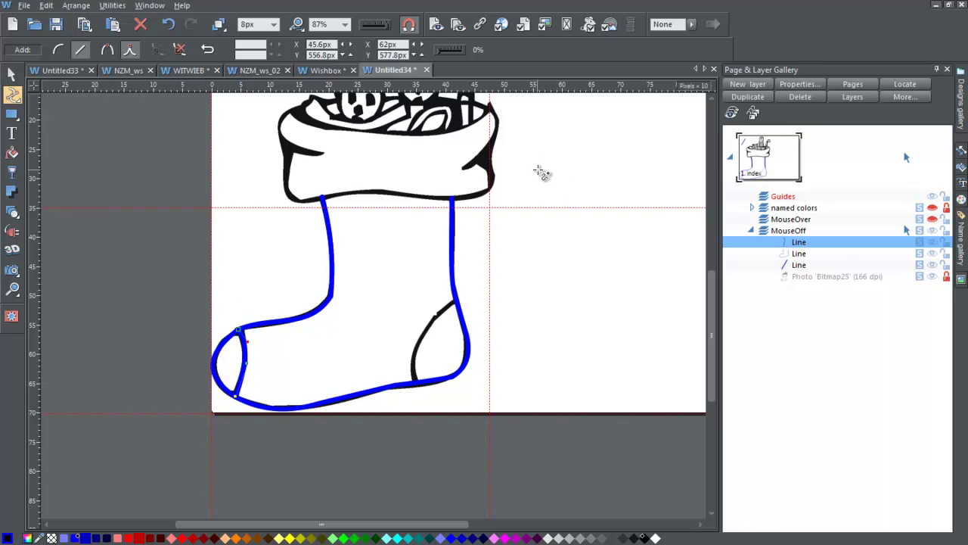
key(Escape)
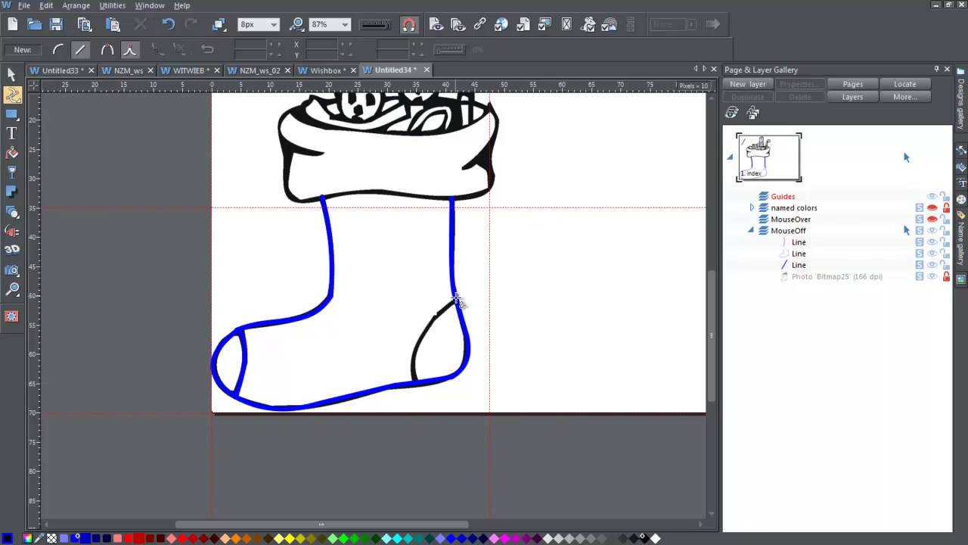
Trace the heel patch seam as a curved line from the back of the leg to the sole.
click(456, 302)
click(418, 382)
drag(441, 349, 430, 344)
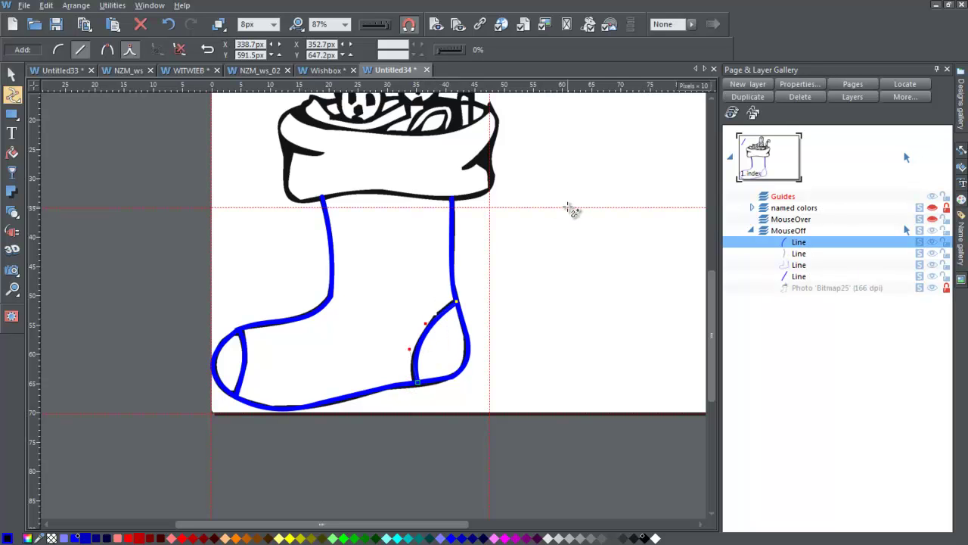
Trace the cuff's lower edge as a separate line between its two bottom corners, bending it into an S-curve, and end the line.
drag(717, 301, 715, 265)
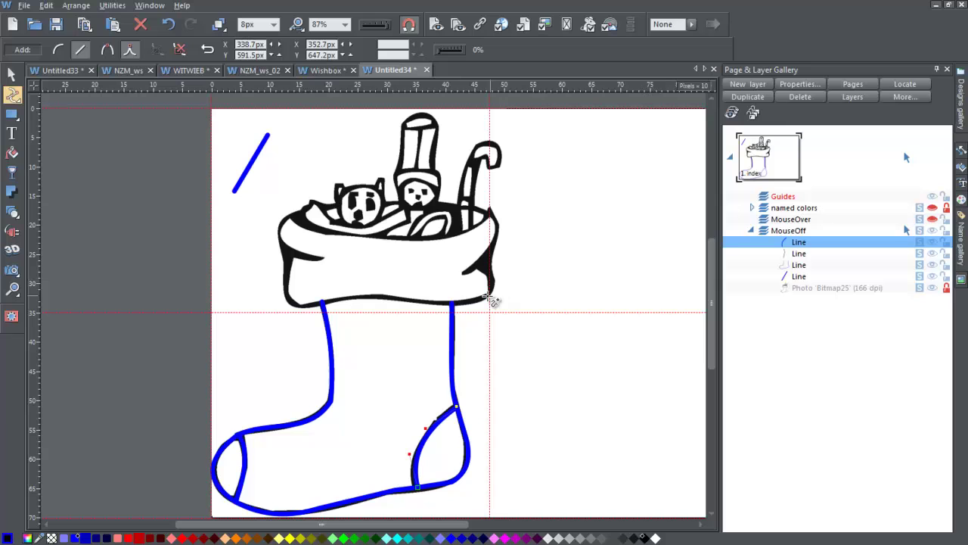
click(490, 297)
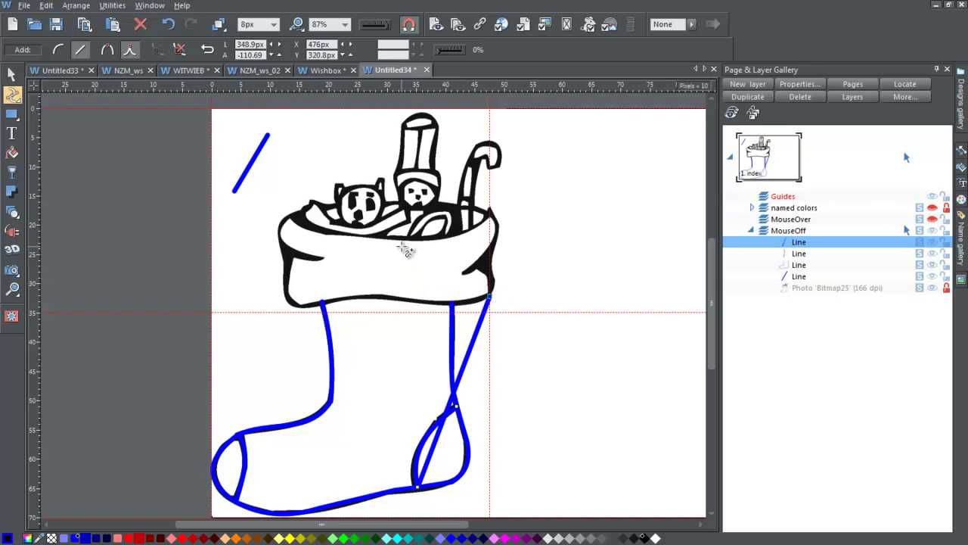
click(168, 24)
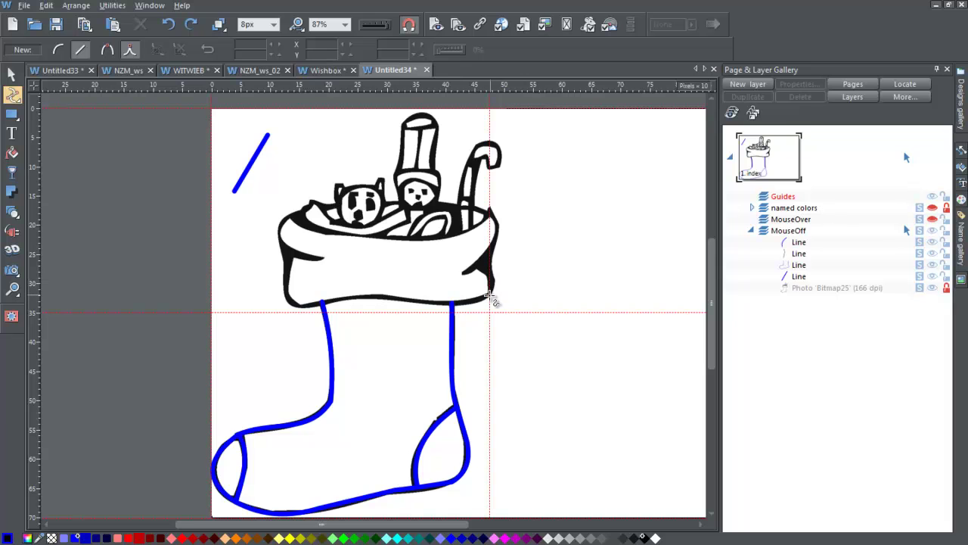
click(490, 296)
click(303, 305)
drag(360, 299, 363, 292)
click(168, 24)
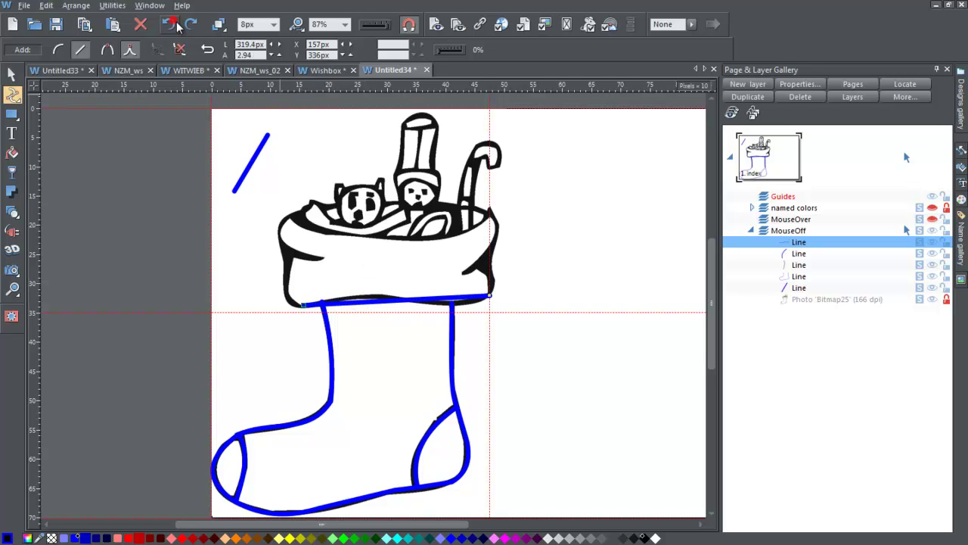
drag(373, 303, 366, 292)
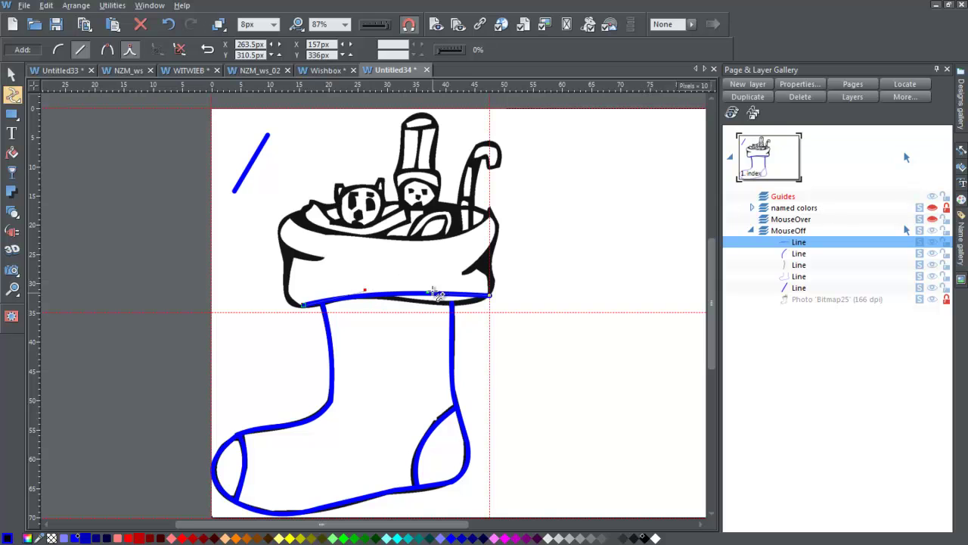
drag(429, 294, 443, 310)
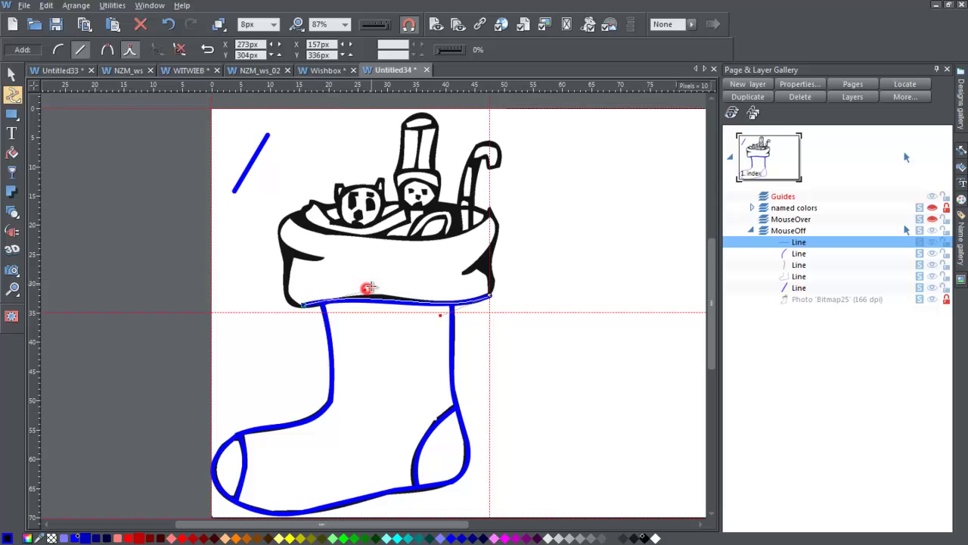
drag(368, 287, 381, 281)
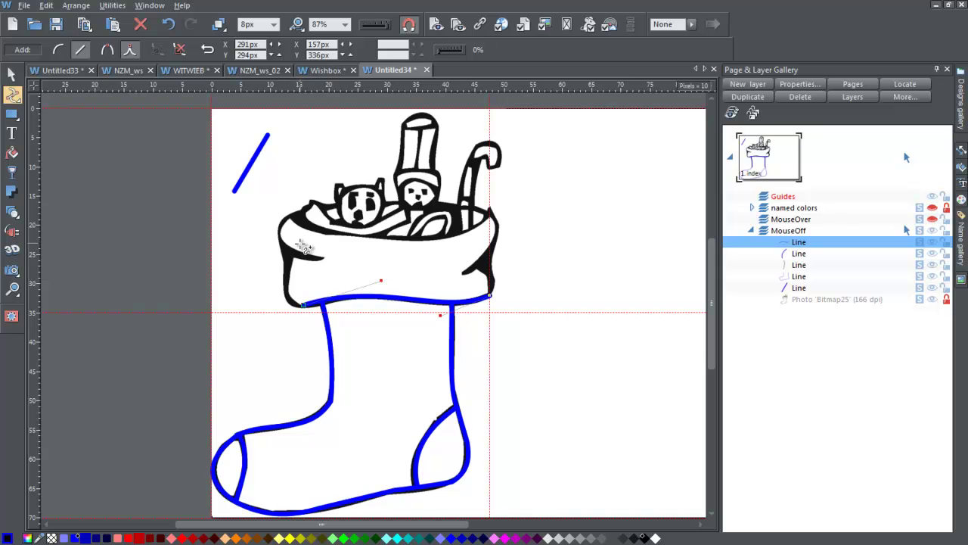
key(Escape)
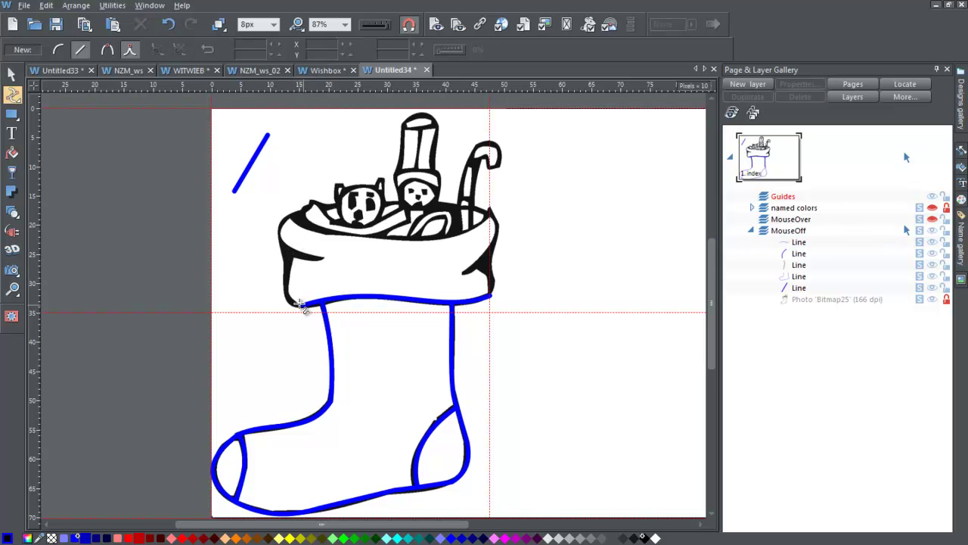
Trace the cuff's left side from the bottom corner up to the rim with curved segments, and end the line.
mouse_move(301, 304)
mouse_down()
mouse_move(286, 260)
mouse_move(289, 298)
mouse_up()
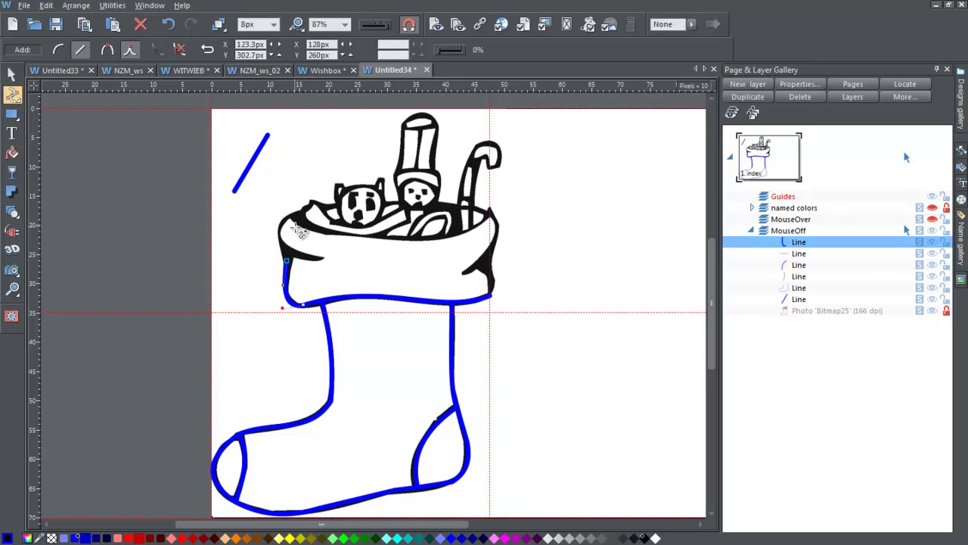
click(280, 236)
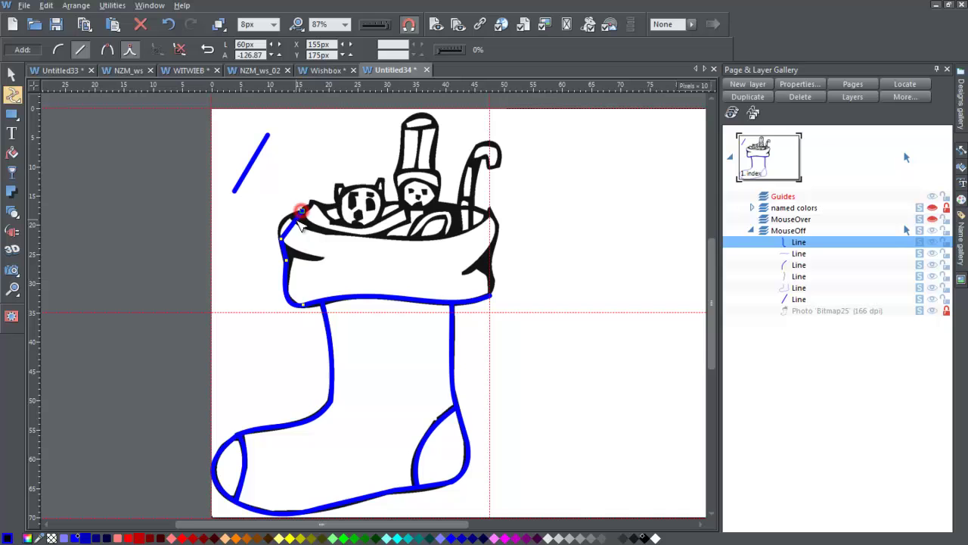
click(302, 211)
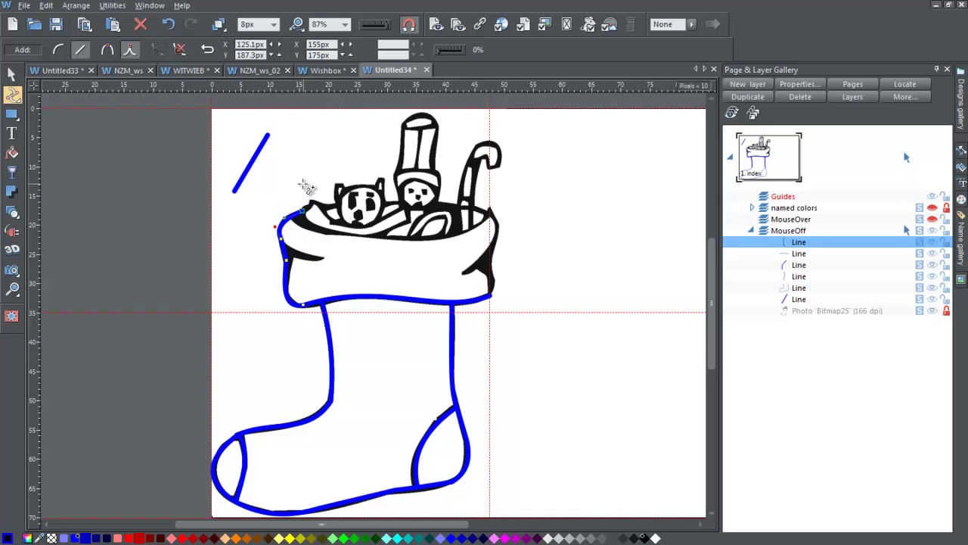
key(Escape)
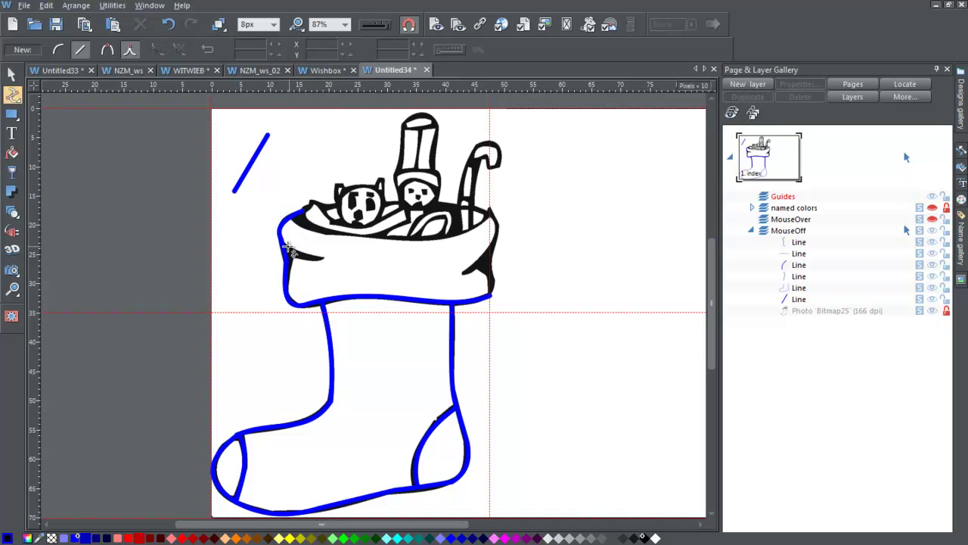
Trace the fold crease on the cuff's left side as a separate short curved line, and end the line.
click(284, 245)
click(322, 257)
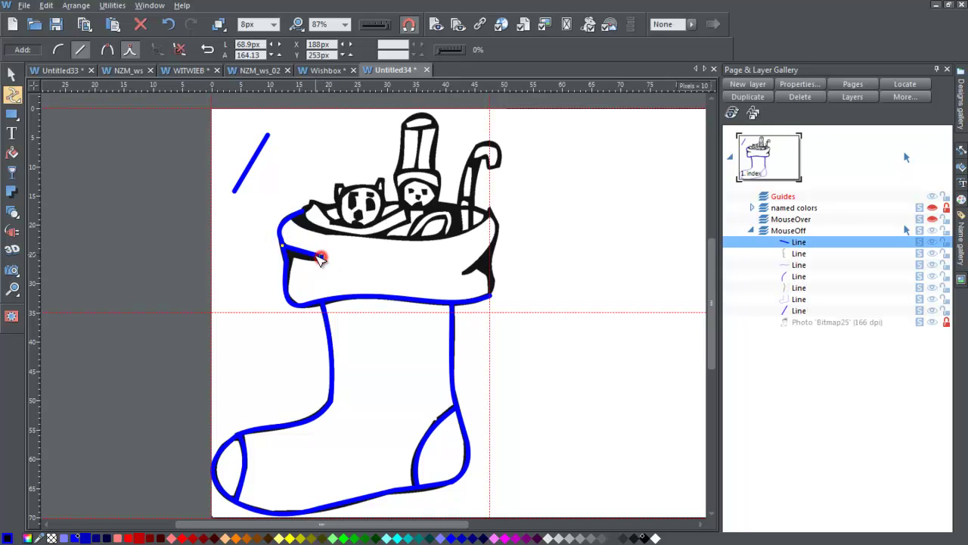
drag(305, 251, 302, 256)
key(Escape)
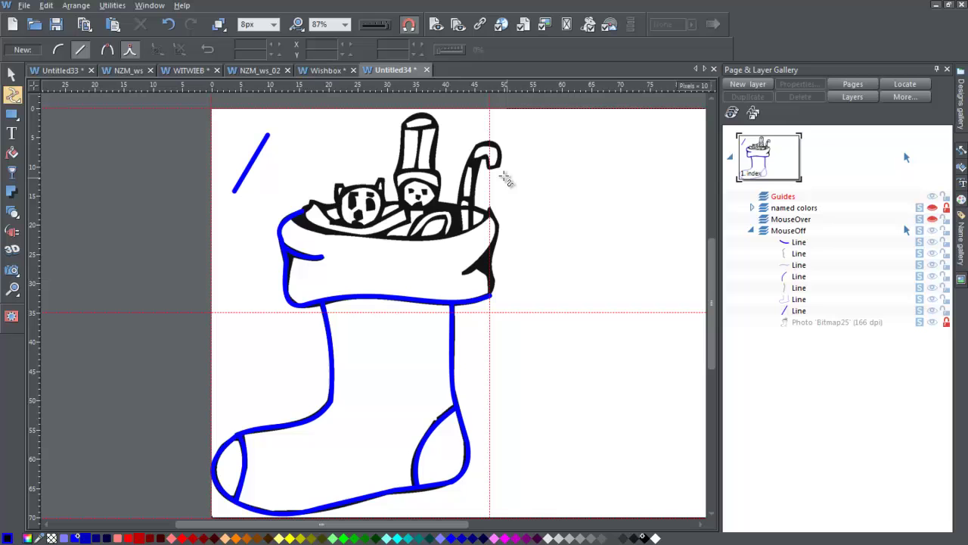
Trace the cuff's upper right side from the rim into the fold crease as one curved line, and end it.
click(491, 212)
click(465, 273)
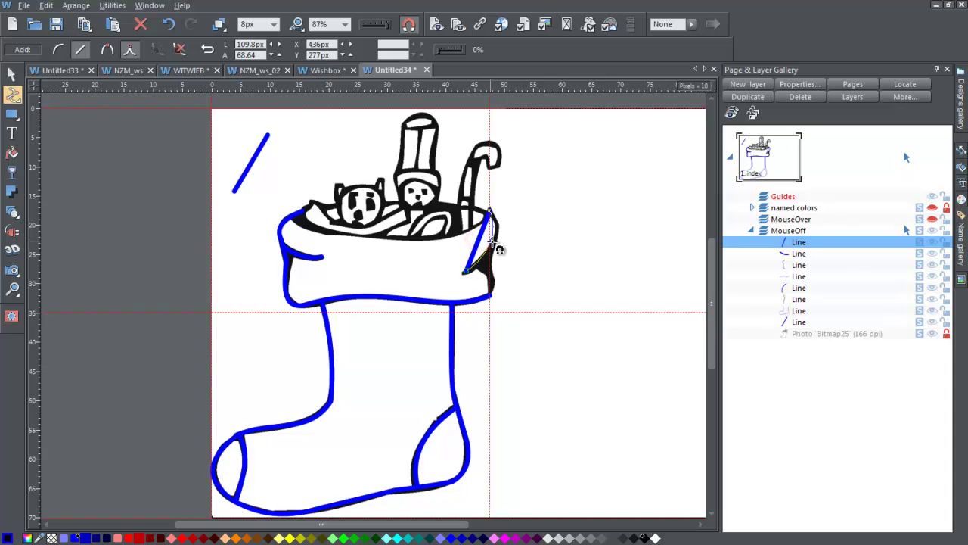
key(Escape)
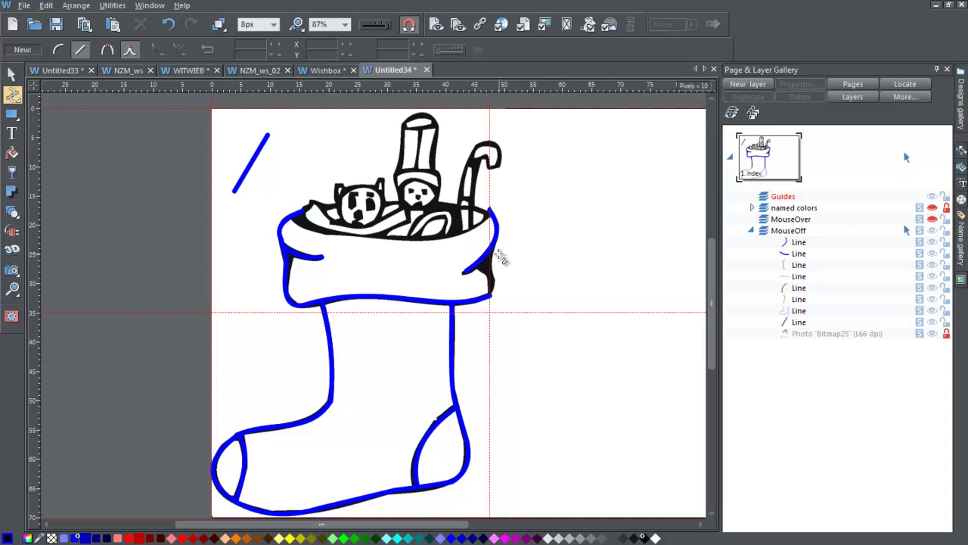
Trace the cuff's right edge below the fold down to the bottom corner, and add the fold's lower crease as a separate curved line.
click(492, 251)
click(492, 278)
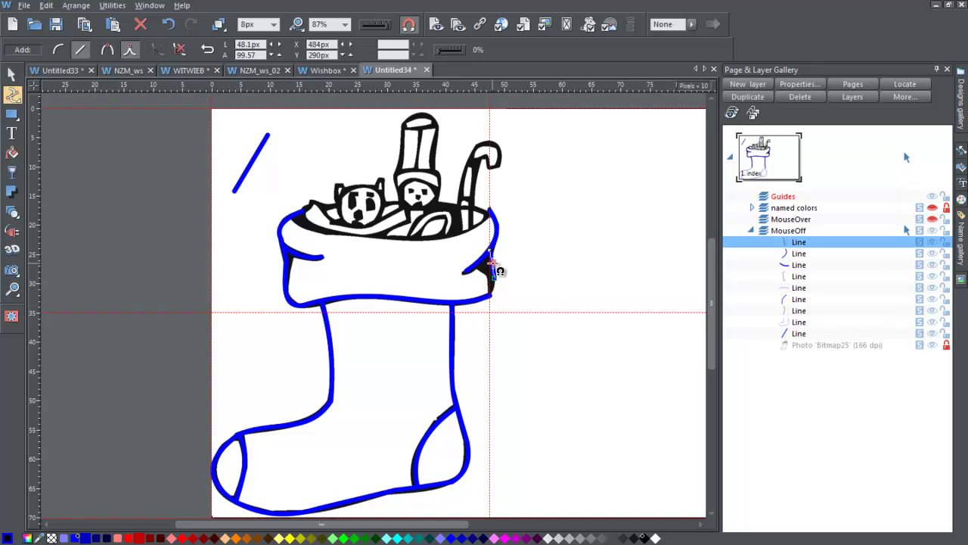
click(493, 265)
click(492, 294)
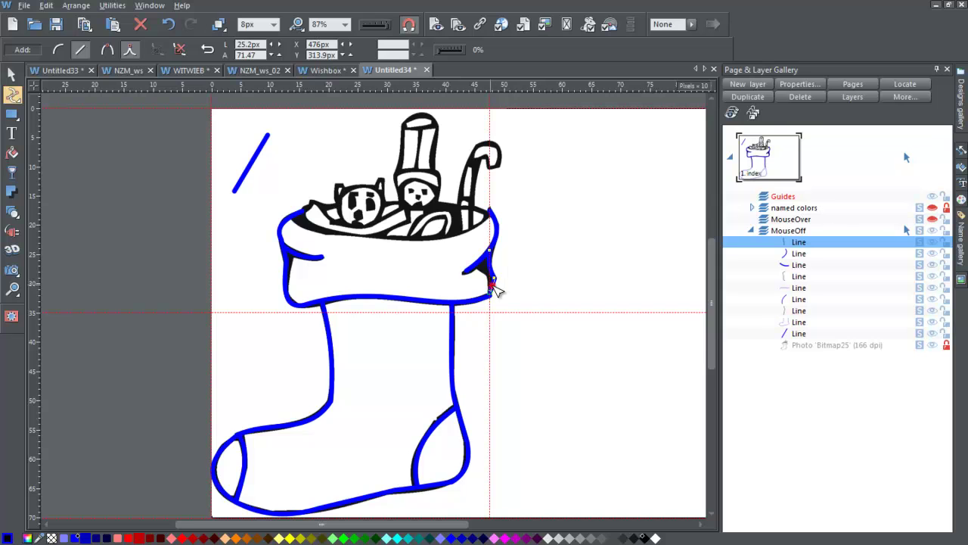
key(Escape)
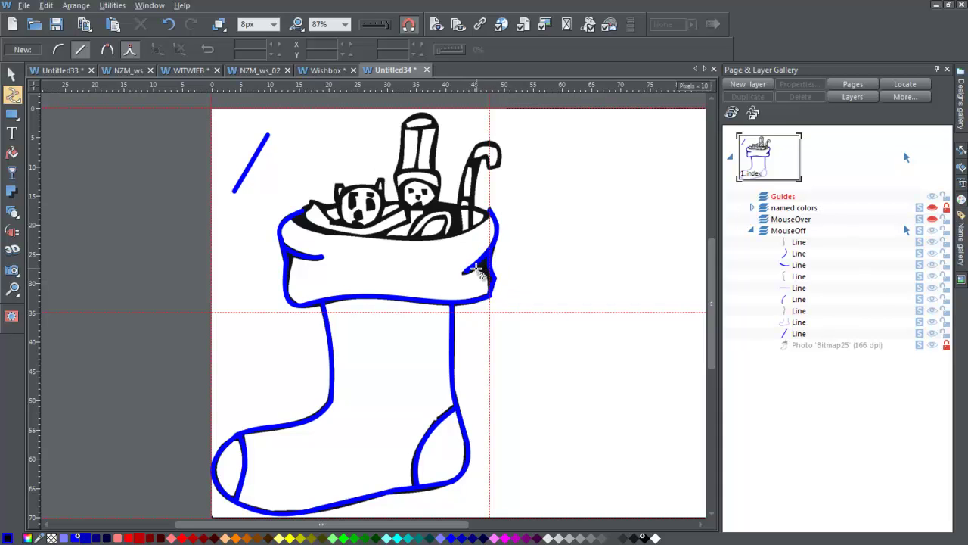
drag(475, 269, 488, 275)
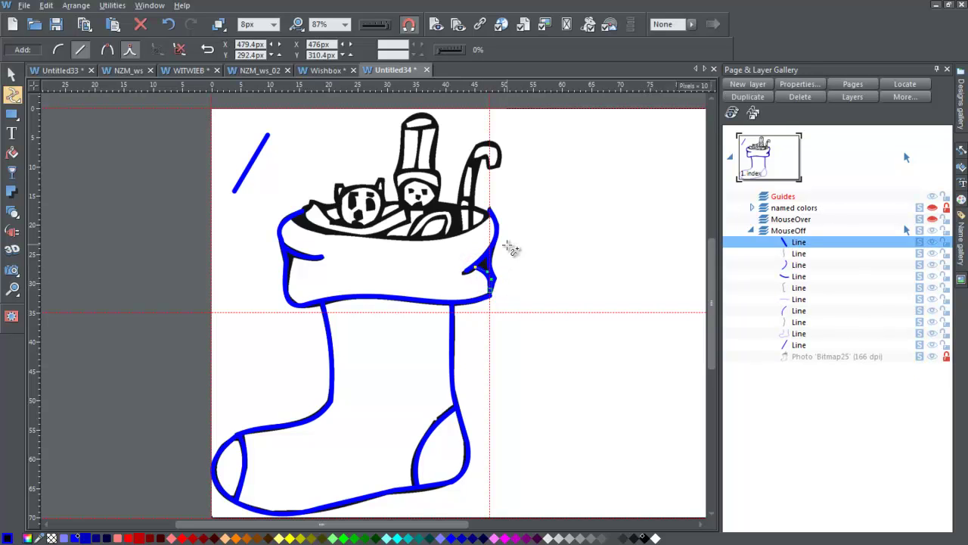
key(Escape)
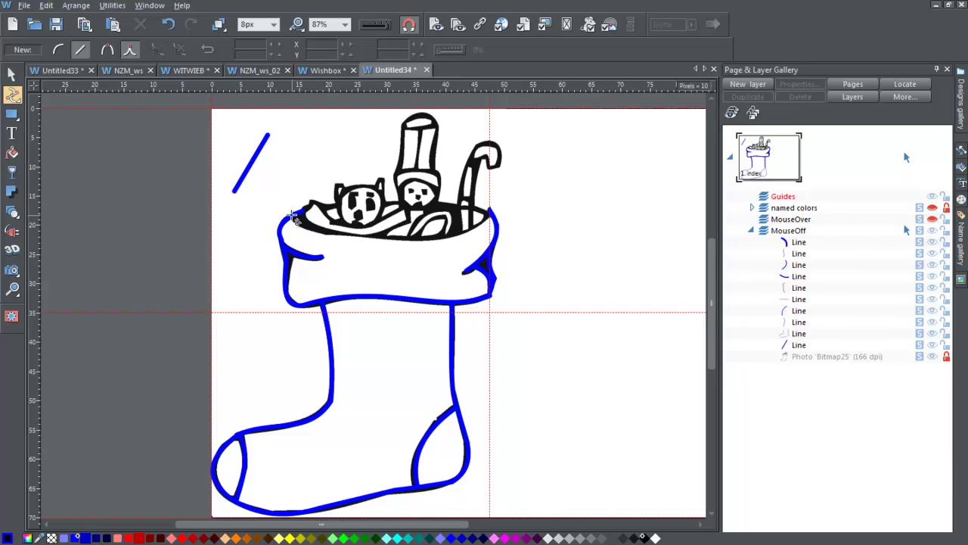
Trace the front rim of the cuff opening from side to side, bending it downward to match the bitmap, and end the line.
drag(294, 218, 489, 217)
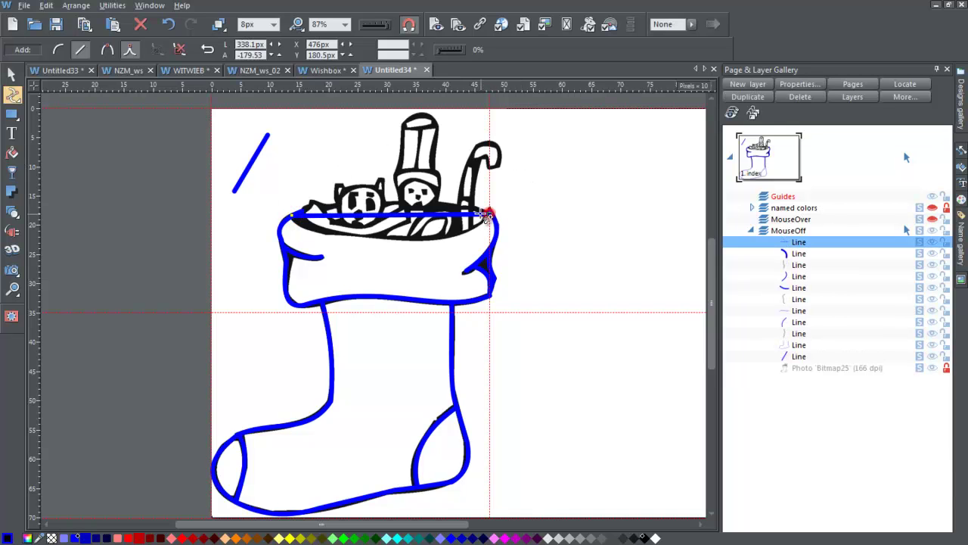
mouse_move(402, 216)
mouse_down()
mouse_move(409, 238)
mouse_move(489, 217)
mouse_up()
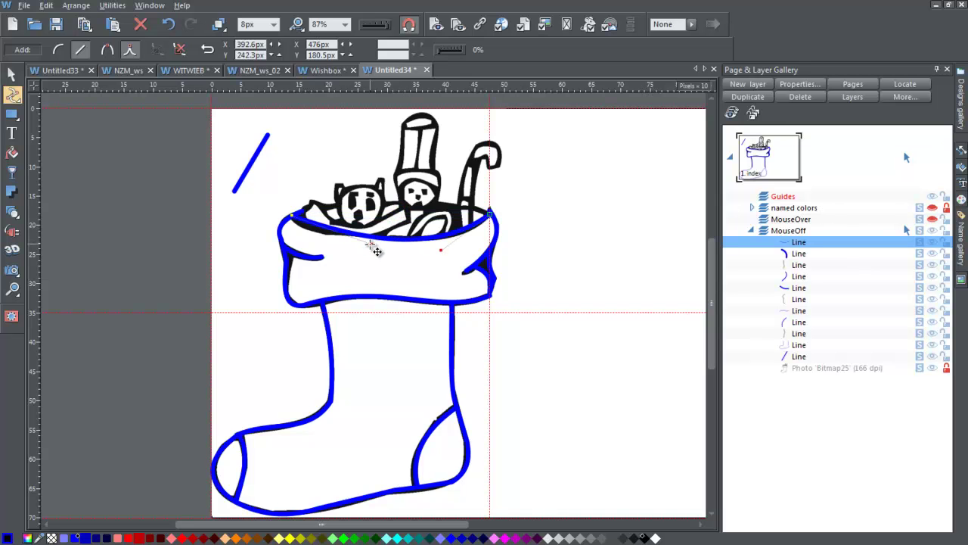
drag(370, 244, 297, 238)
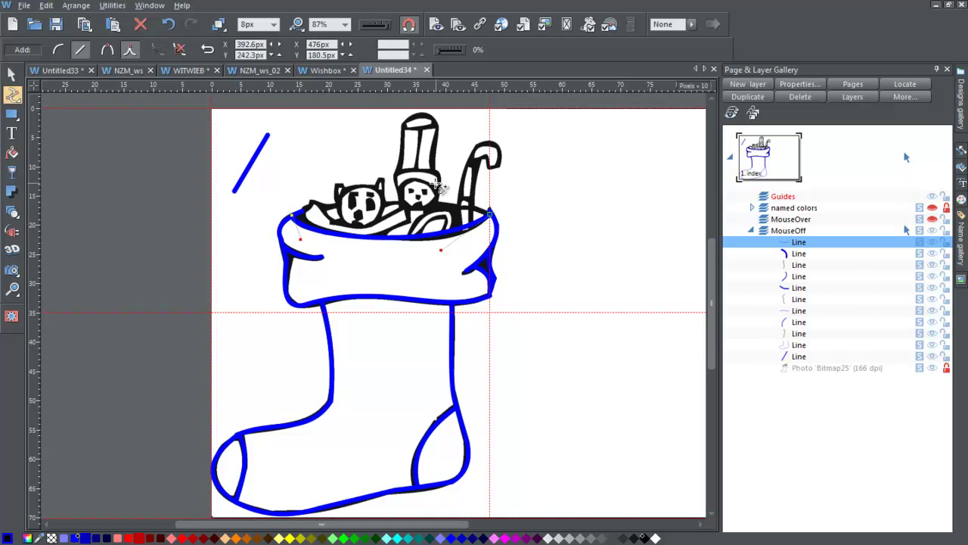
drag(441, 251, 451, 255)
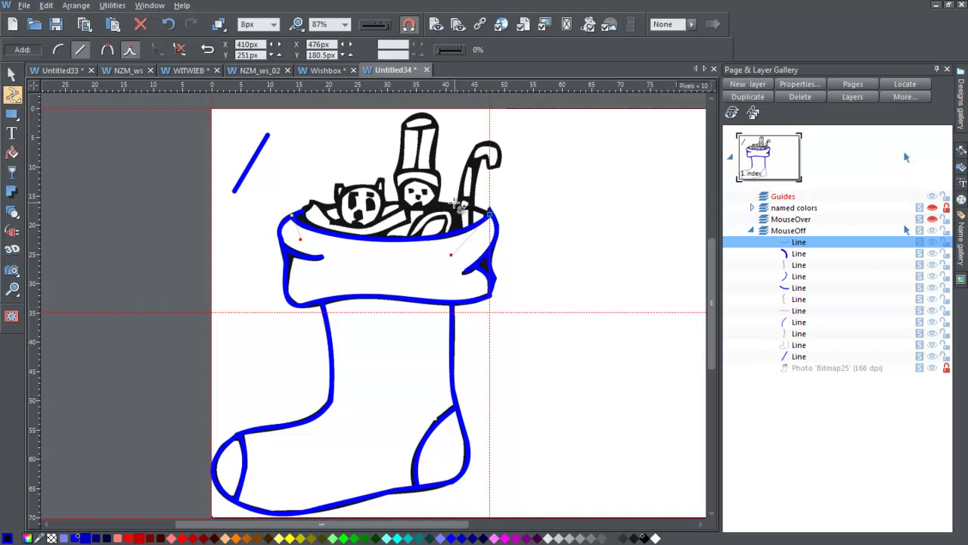
key(Escape)
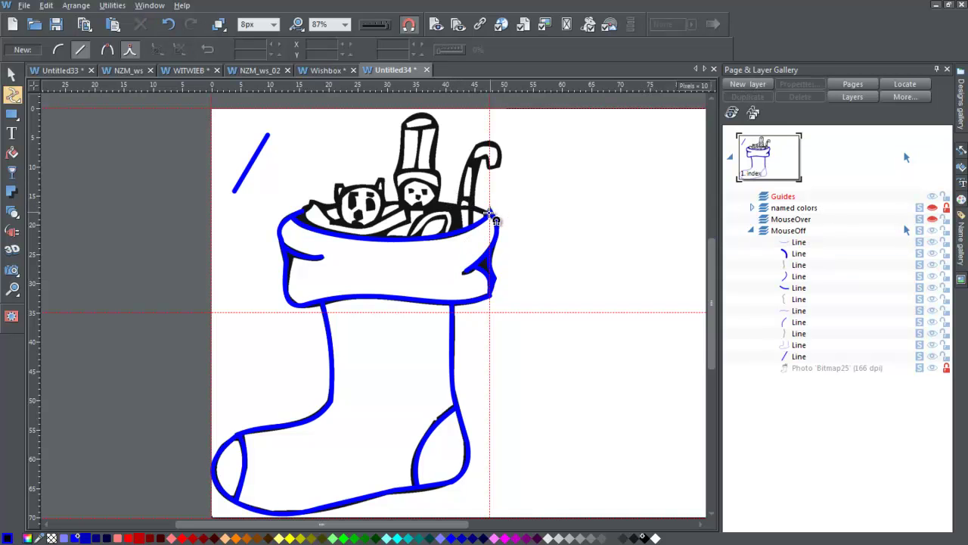
Draw the back rim of the cuff opening as a slightly upward-curved line between its two upper corners, and end the line.
drag(487, 208, 301, 210)
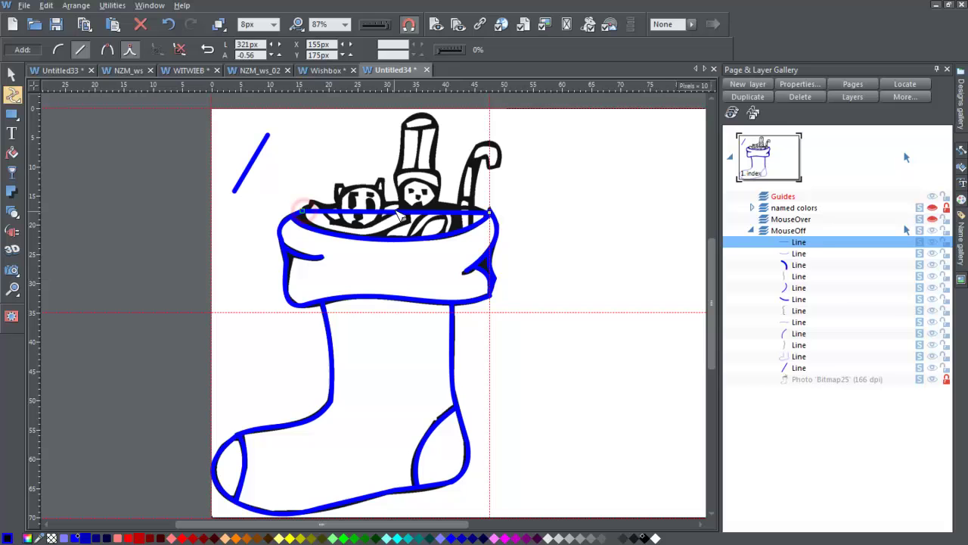
drag(397, 212, 403, 207)
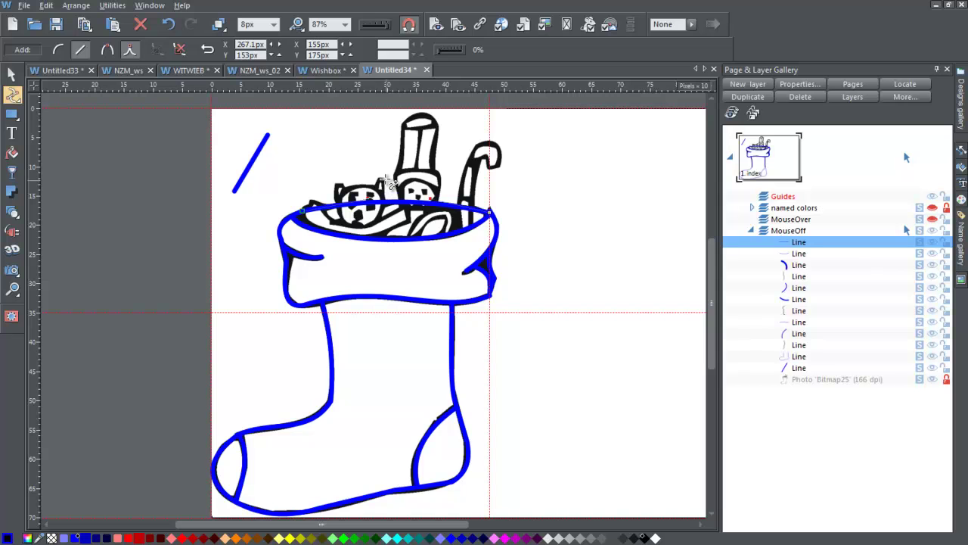
key(Escape)
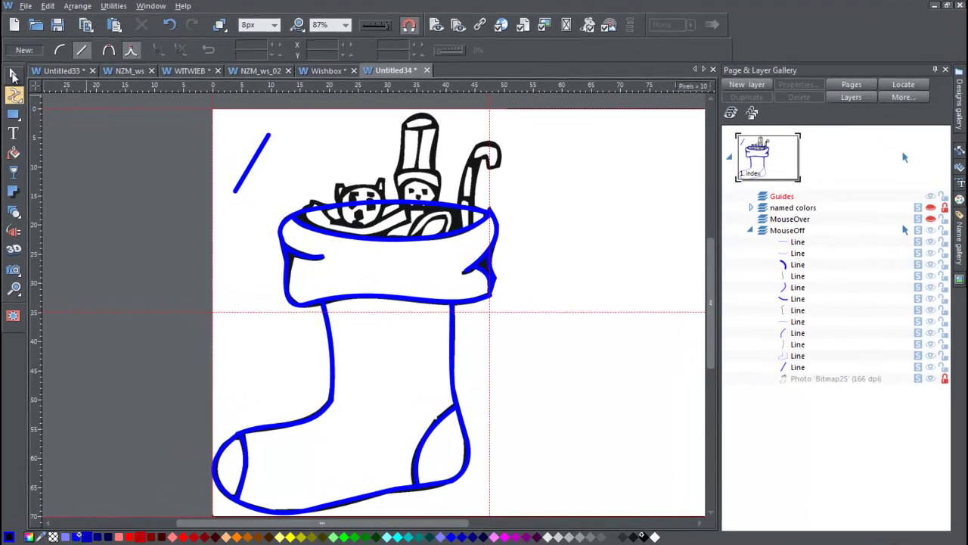
Delete the stray diagonal test line beside the stocking.
click(46, 81)
click(257, 154)
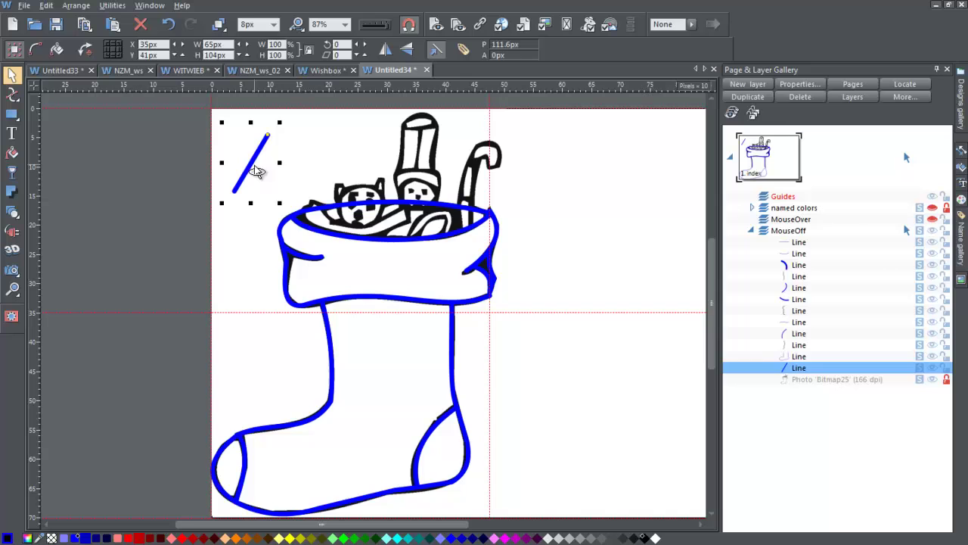
key(Delete)
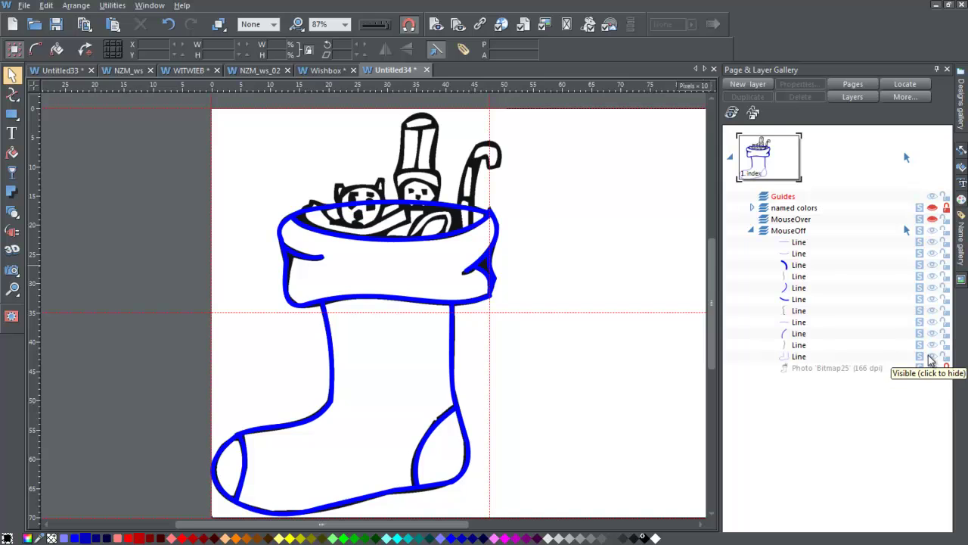
Hide the Photo 'Bitmap25' object on the MouseOff layer, keeping it locked.
click(947, 368)
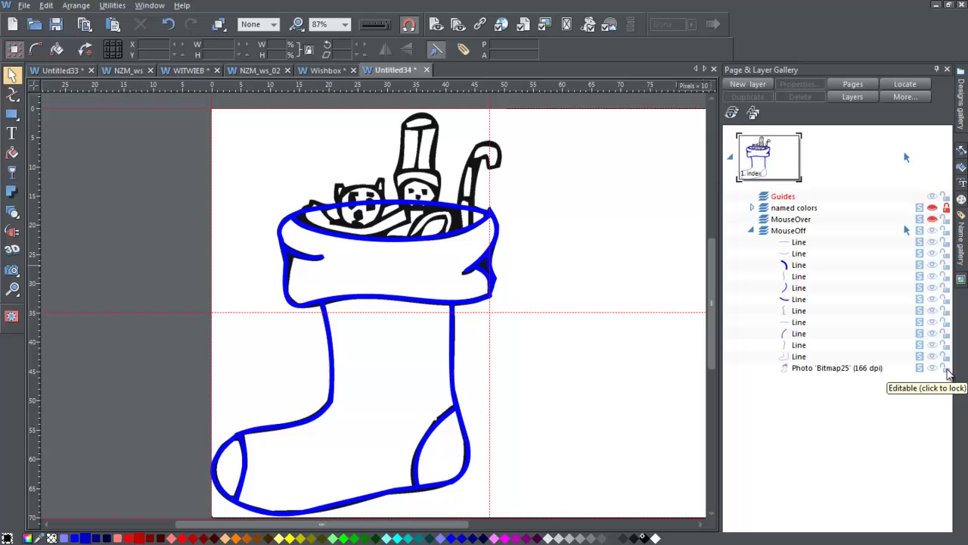
click(946, 369)
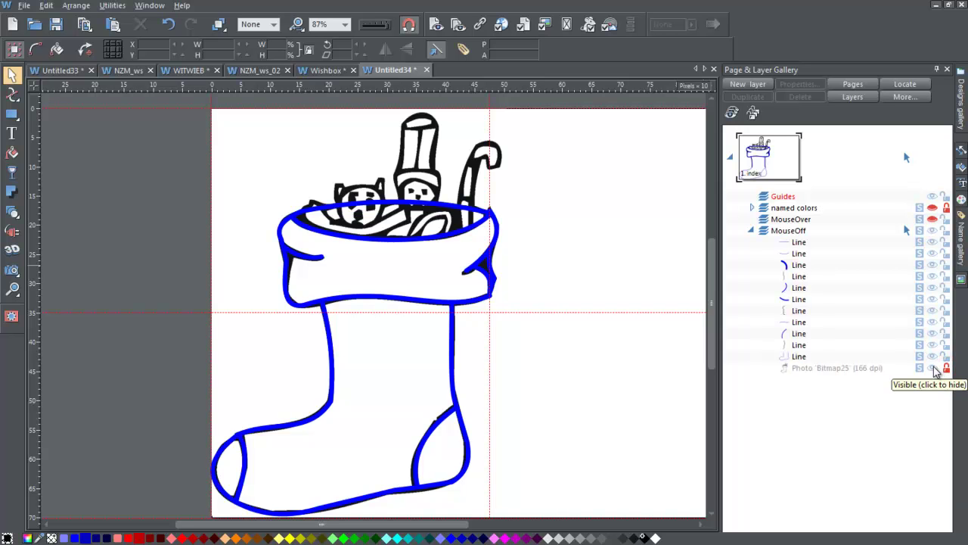
click(934, 368)
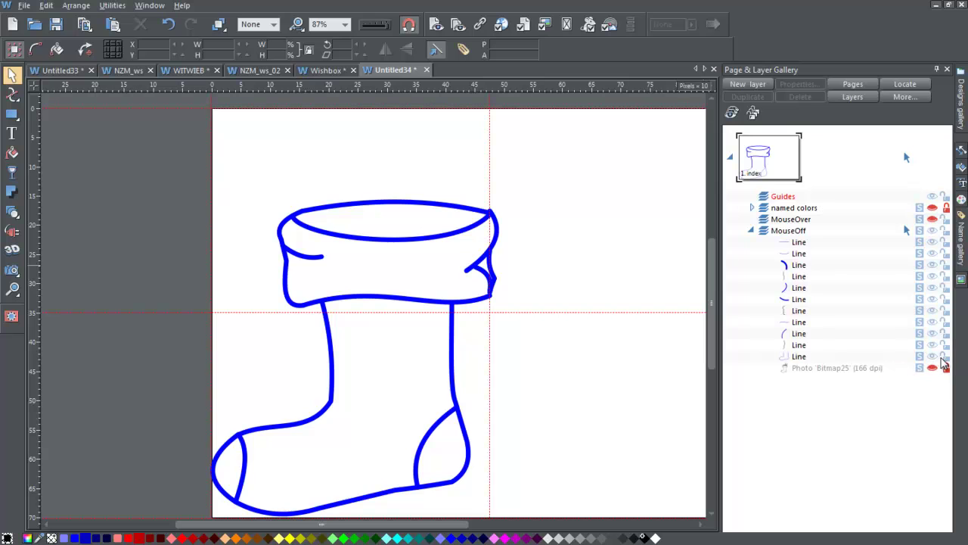
click(945, 367)
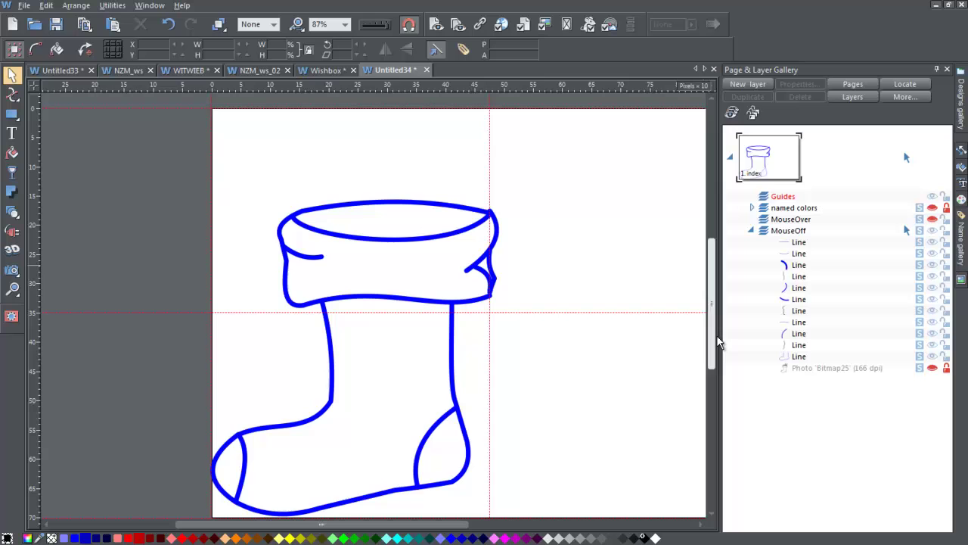
Group all the stocking outline lines on the MouseOff layer and set the group's line colour to black.
key(ctrl+a)
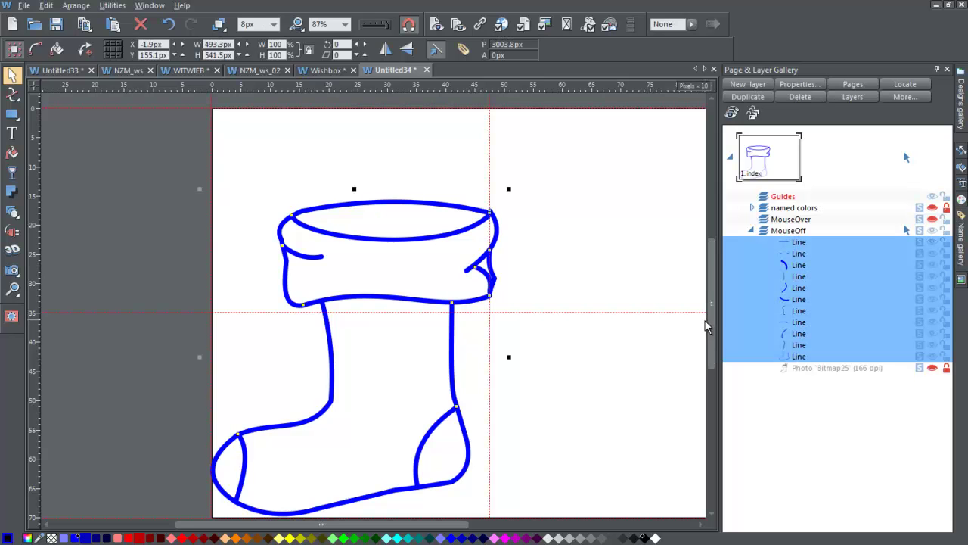
key(ctrl+g)
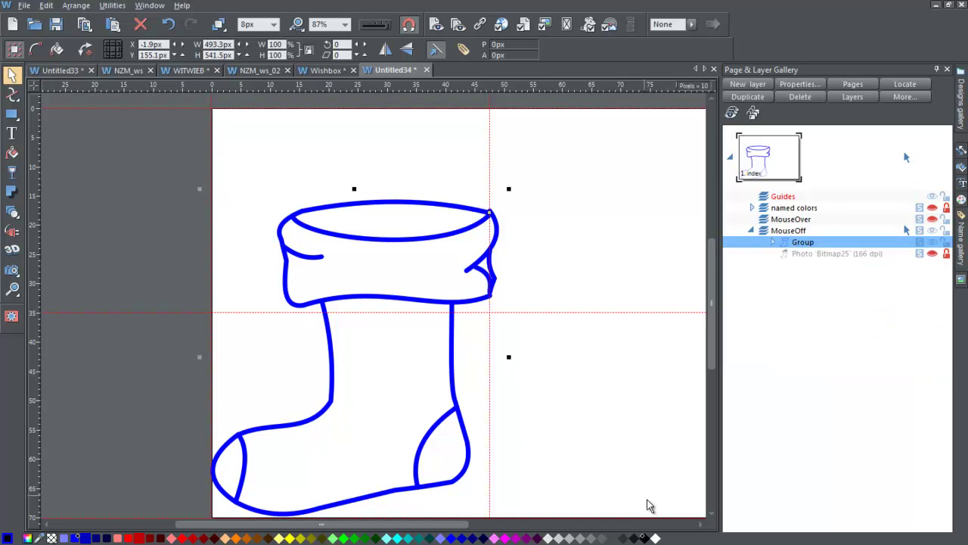
right_click(643, 537)
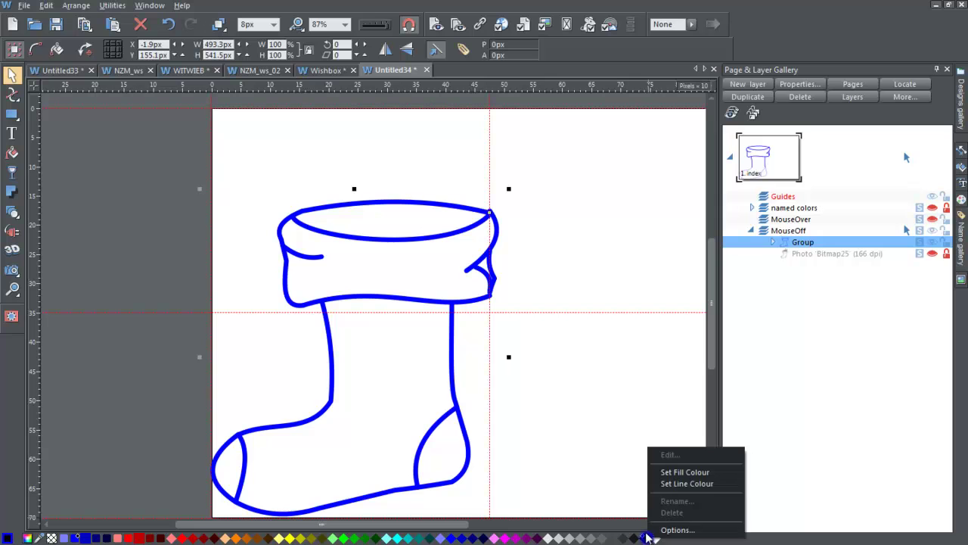
click(684, 483)
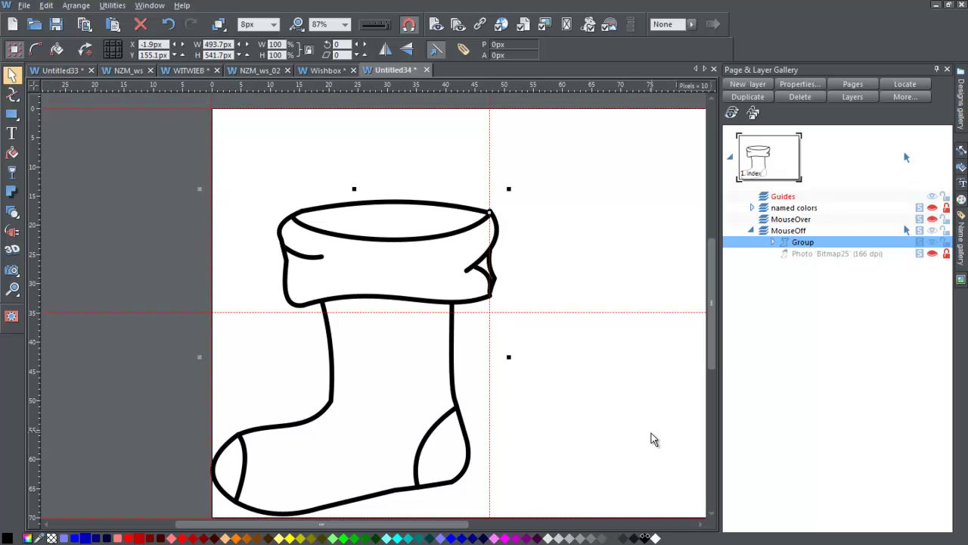
Collapse the MouseOff layer and lock it.
click(752, 230)
click(784, 232)
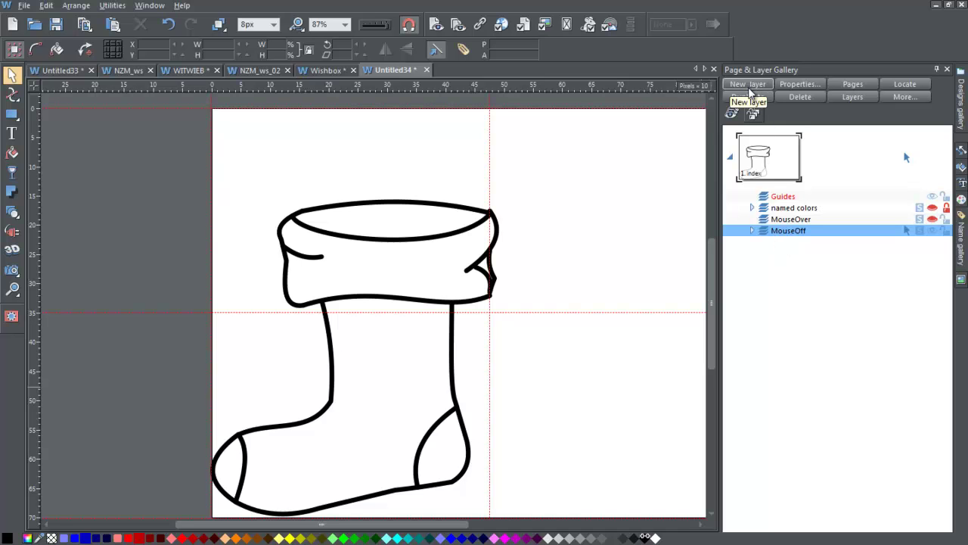
click(944, 232)
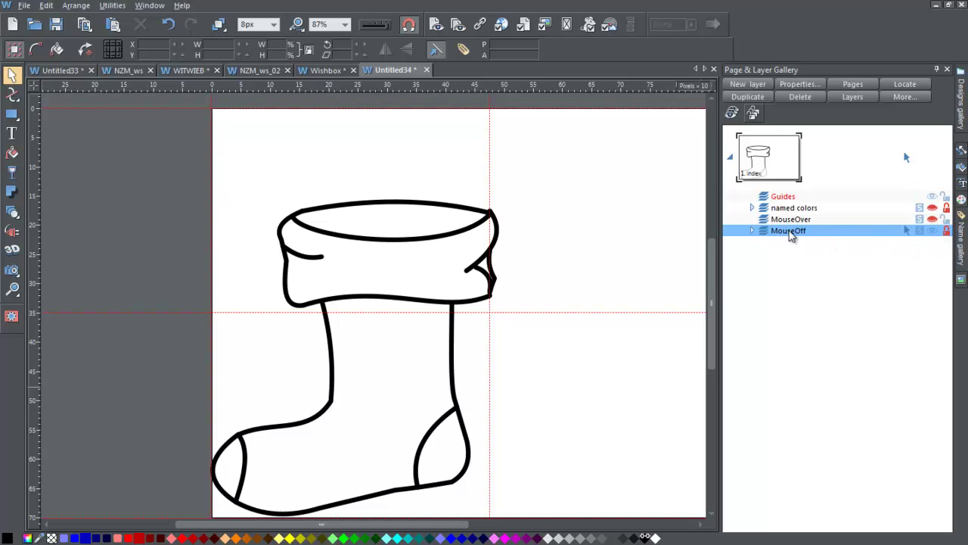
Create a new layer named Color and move it beneath the MouseOff layer.
click(752, 85)
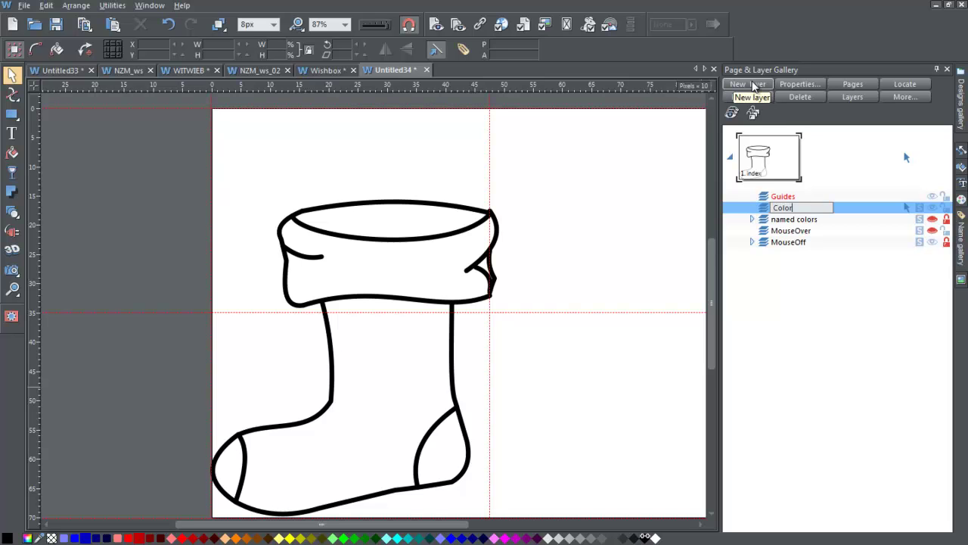
key(Return)
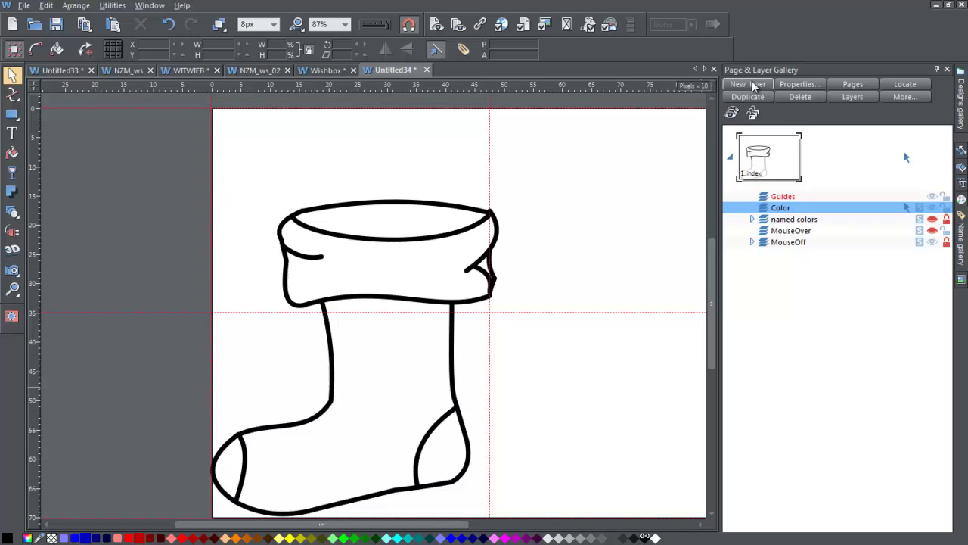
drag(783, 211, 781, 252)
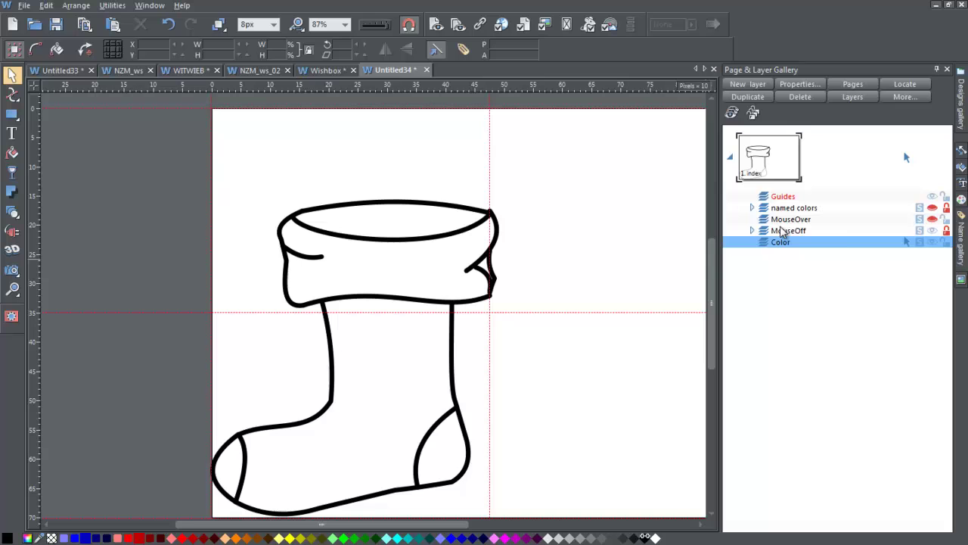
Start a shape at the cuff's upper-left corner and trace down its left side and around the lower-left corner, bending segments to match the outline.
click(13, 94)
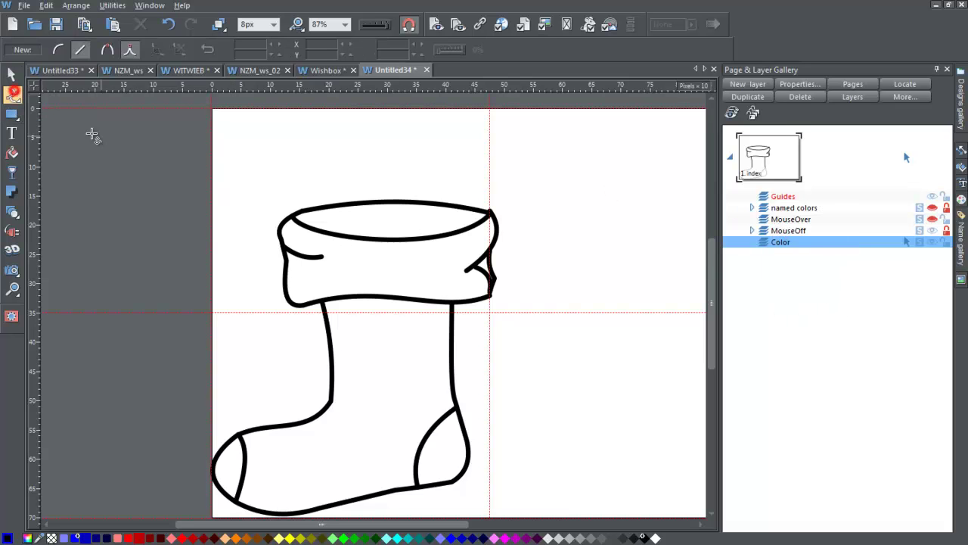
click(292, 216)
click(283, 251)
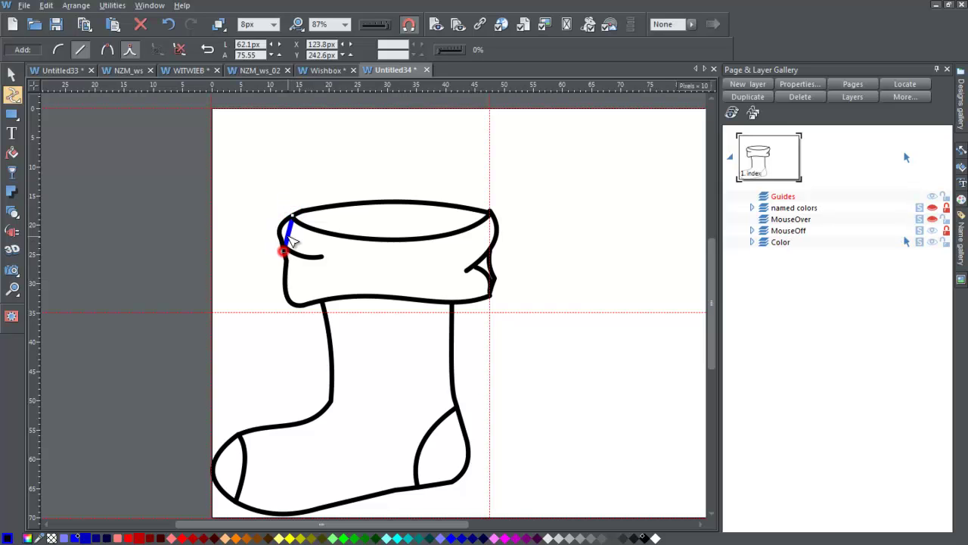
drag(289, 234, 280, 229)
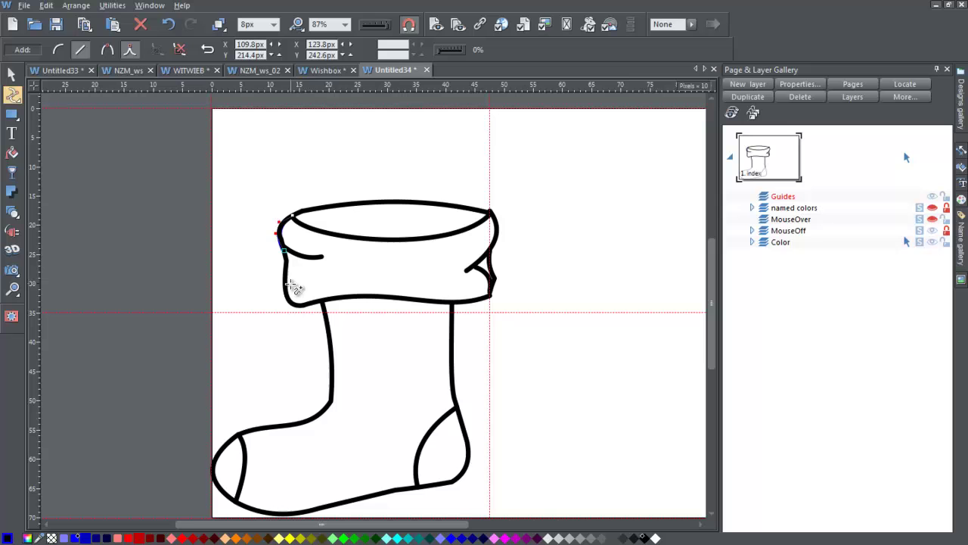
click(284, 288)
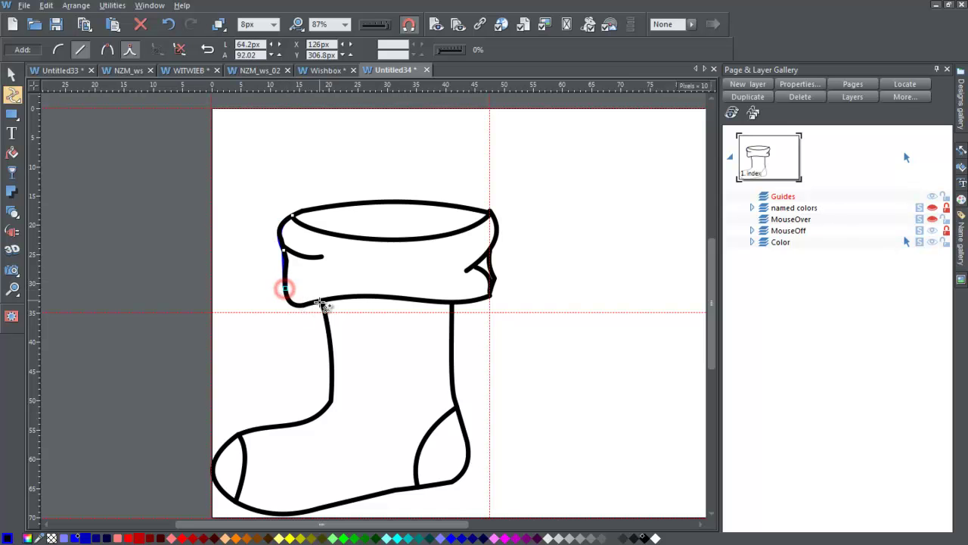
click(313, 302)
drag(298, 295, 297, 299)
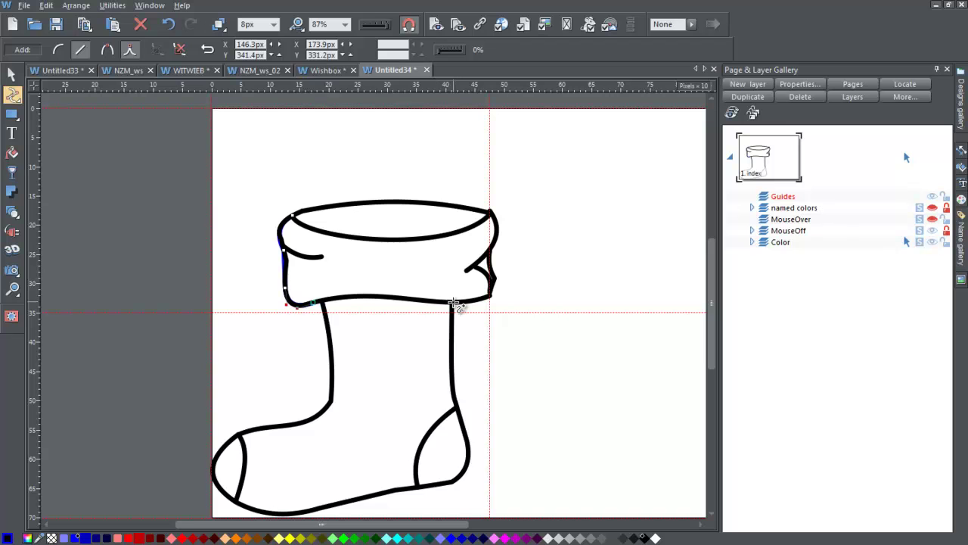
Continue the cuff shape along its curved lower edge and up the right side to the fold, following the black outline.
click(454, 306)
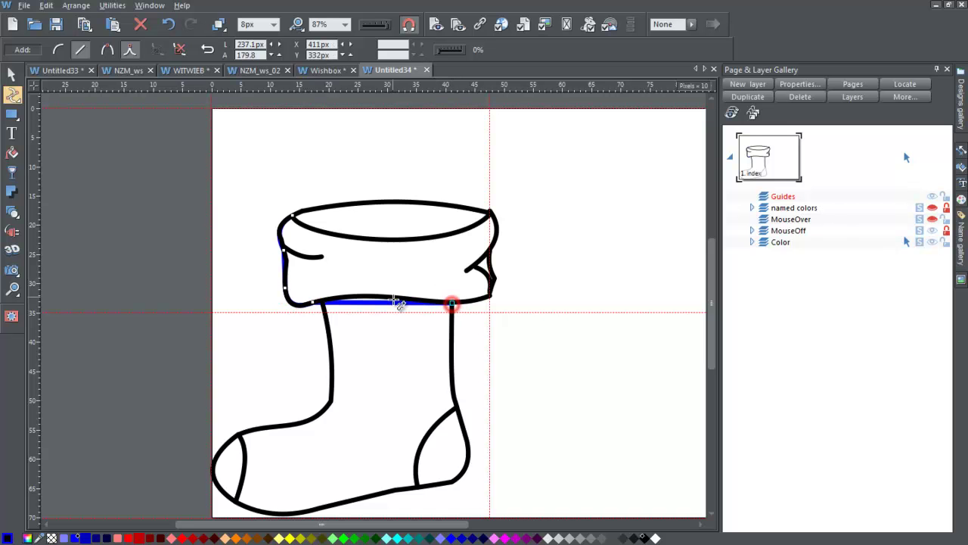
drag(378, 296, 385, 298)
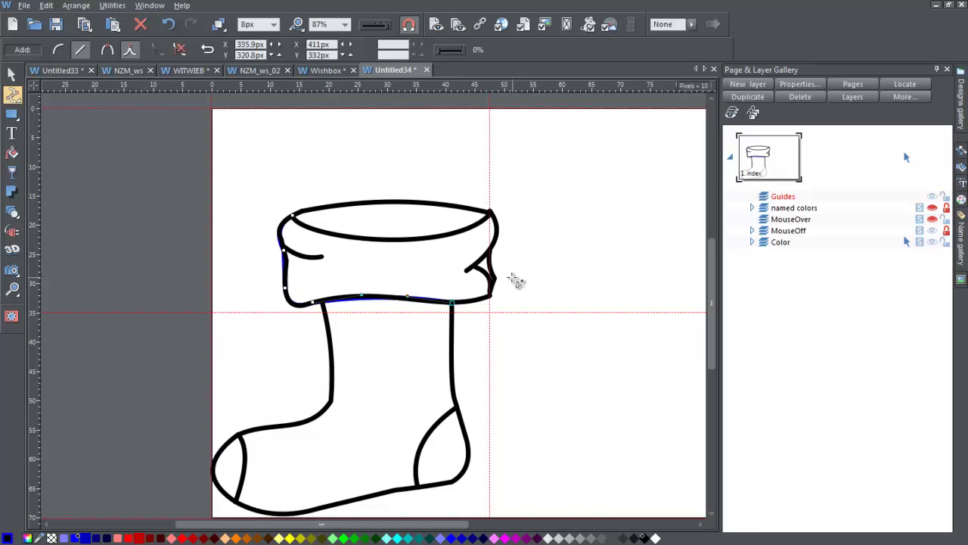
click(490, 297)
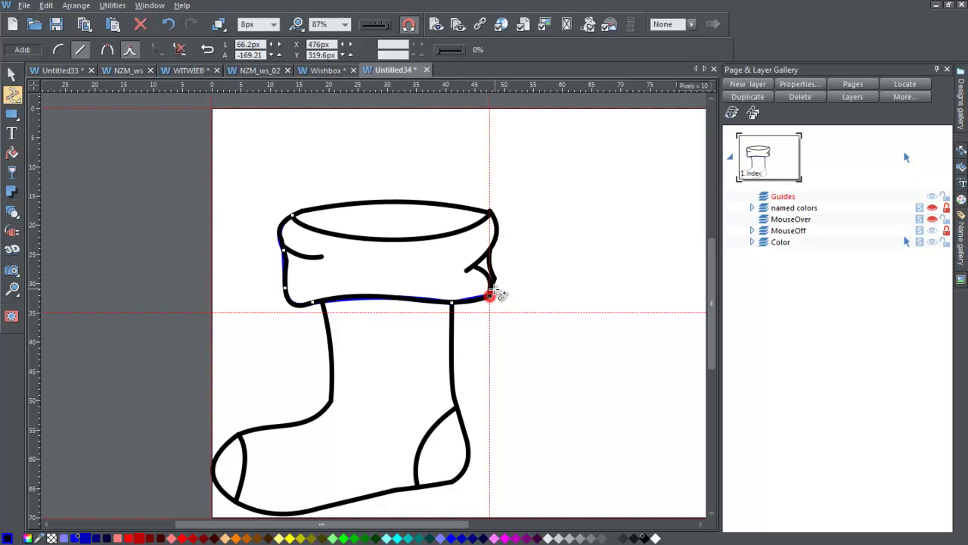
click(494, 278)
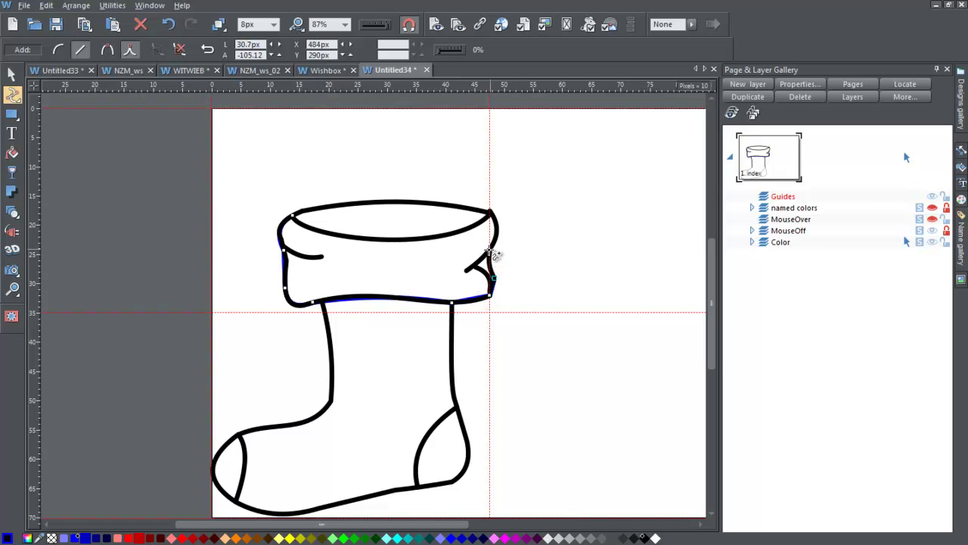
click(493, 262)
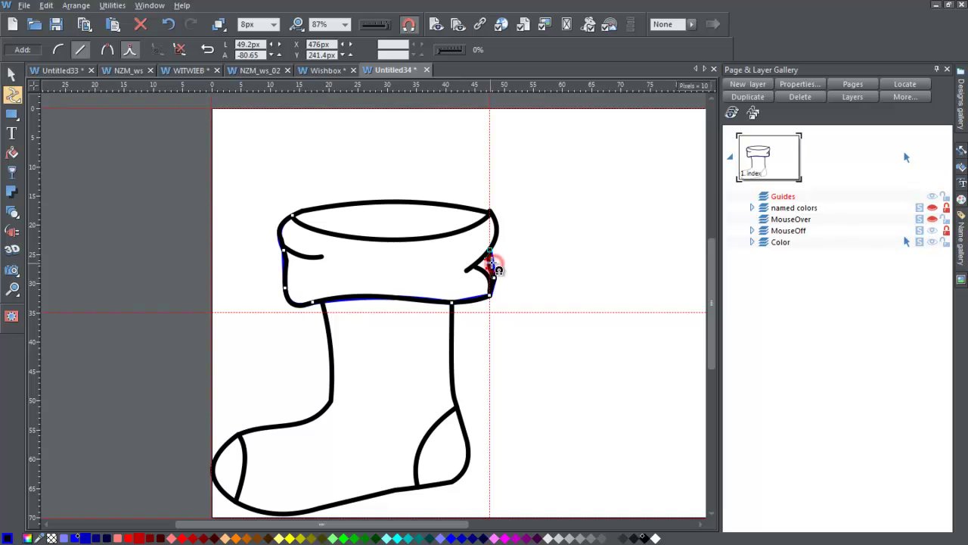
Trace the cuff's upper right bulge, close the shape at its starting corner and bend the closing segment down toward the front rim.
click(492, 213)
click(493, 222)
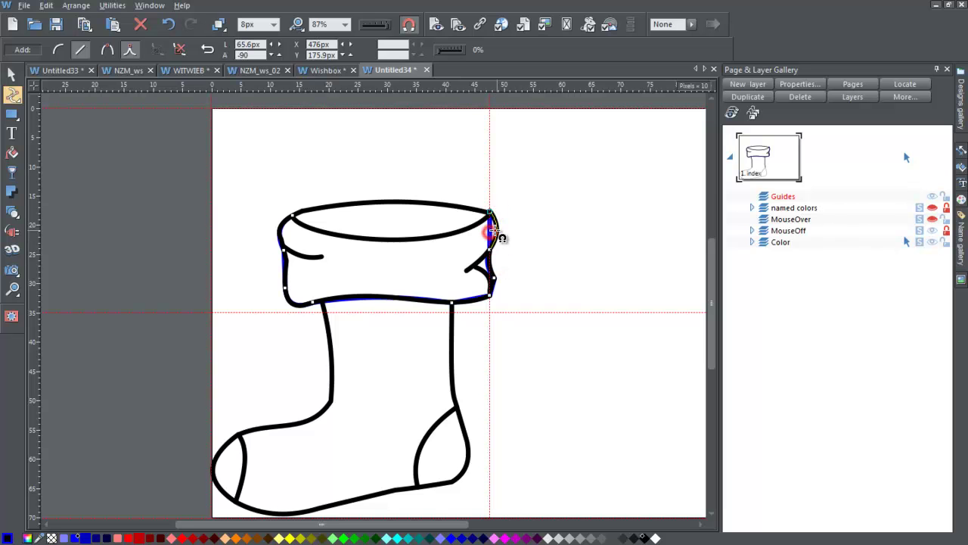
click(296, 217)
drag(391, 217, 385, 237)
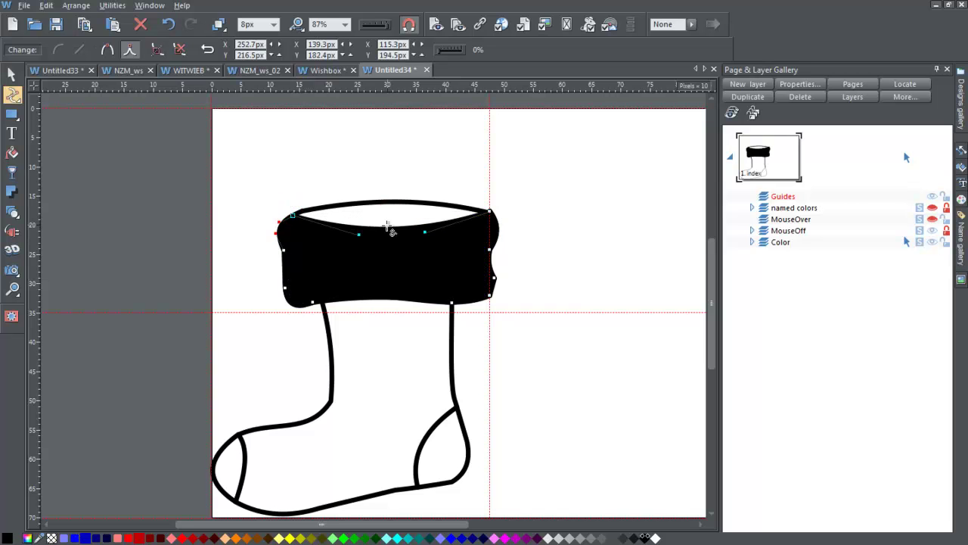
Fill the cuff shape with dark red and set its line width to None.
click(151, 539)
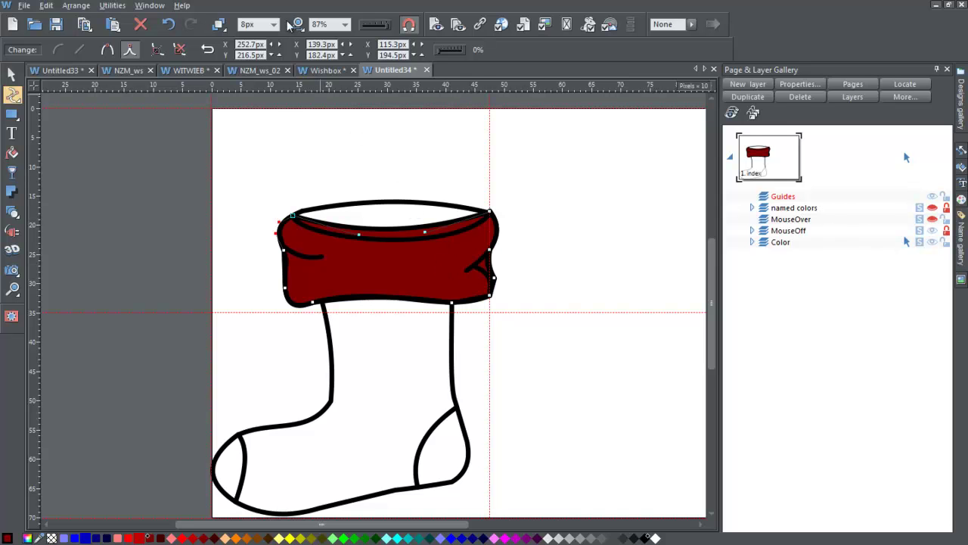
click(275, 25)
click(270, 38)
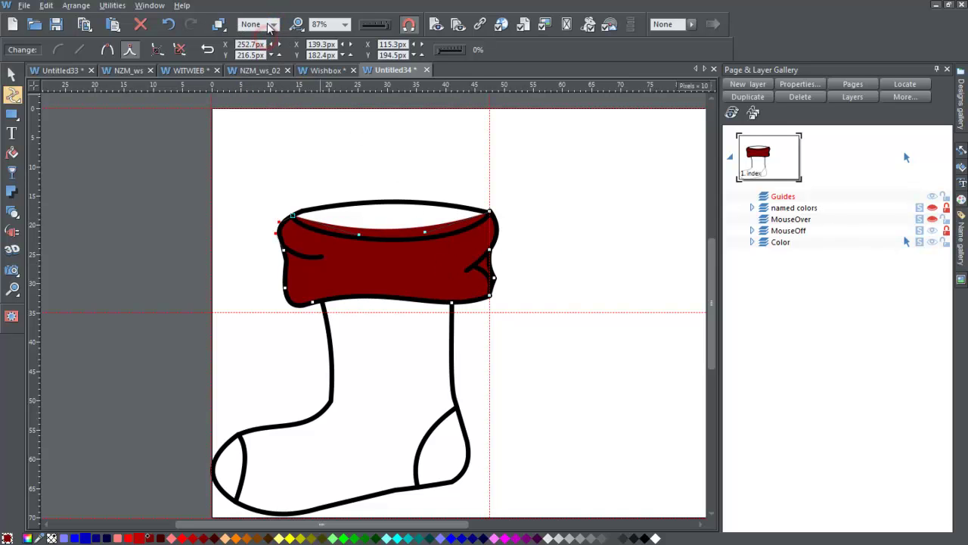
Adjust both curve handles of the red cuff shape's upper edge so it follows the front rim of the opening.
drag(358, 234, 345, 251)
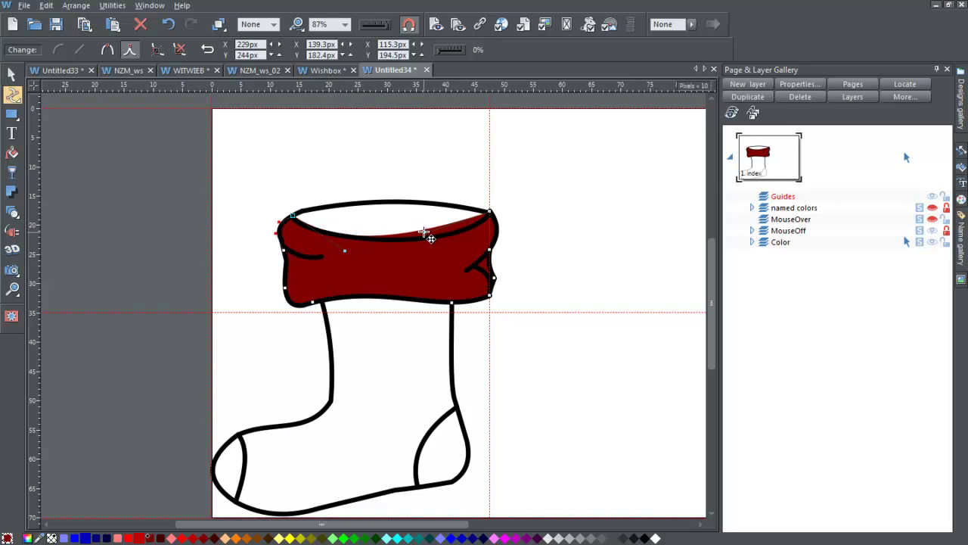
drag(424, 233, 467, 246)
click(467, 245)
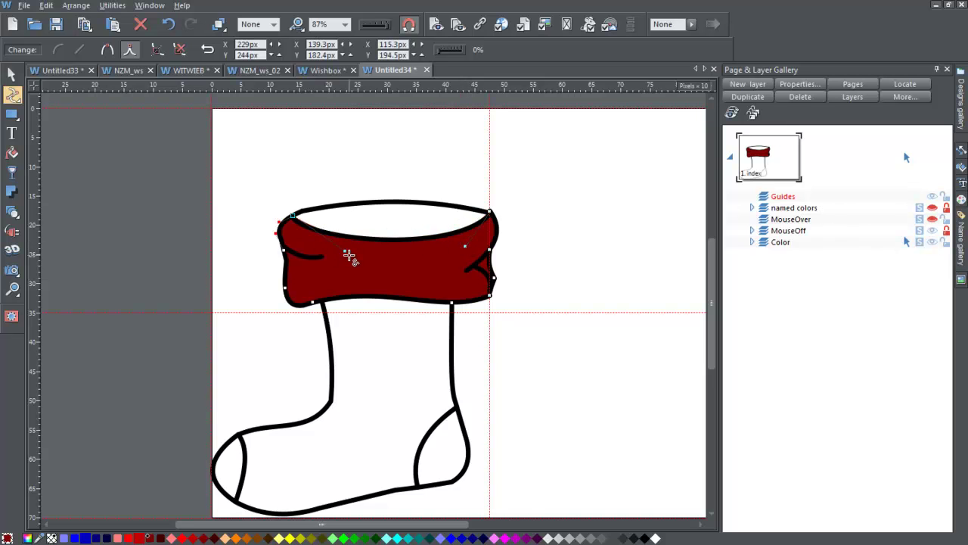
drag(346, 251, 327, 249)
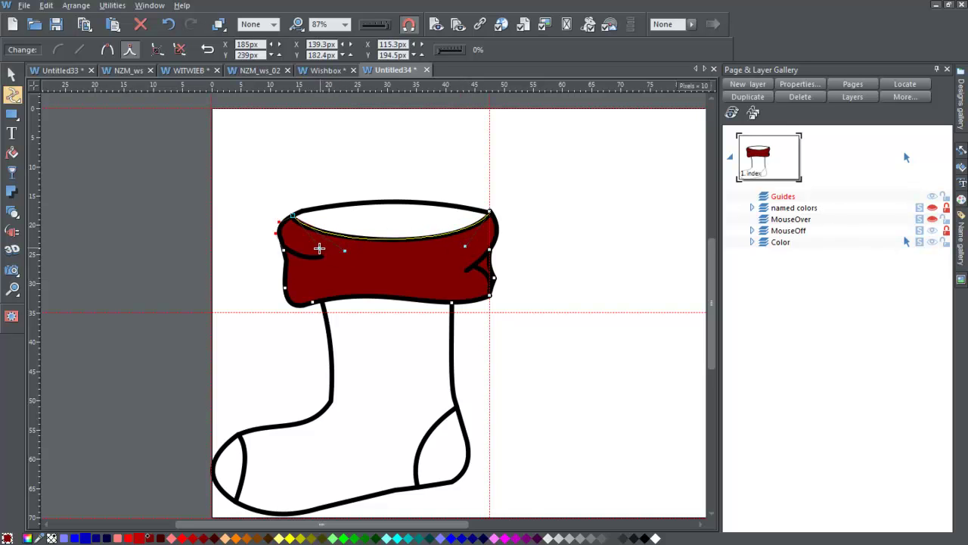
click(320, 248)
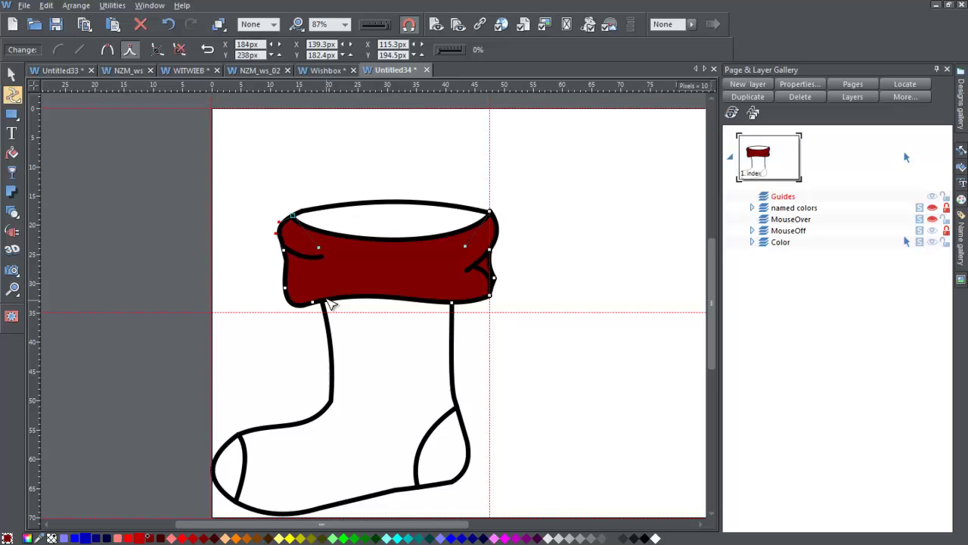
Start a second shape at the heel seam's upper end, tracing up the back of the leg, along the cuff's lower edge and down to the ankle.
click(458, 409)
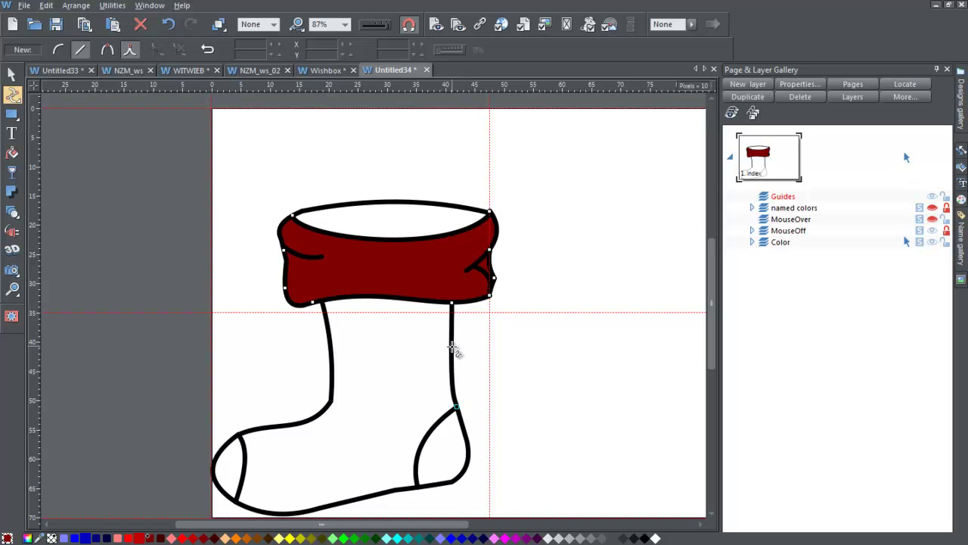
click(451, 346)
mouse_move(455, 381)
mouse_down()
mouse_move(459, 296)
mouse_move(459, 309)
mouse_move(452, 303)
mouse_up()
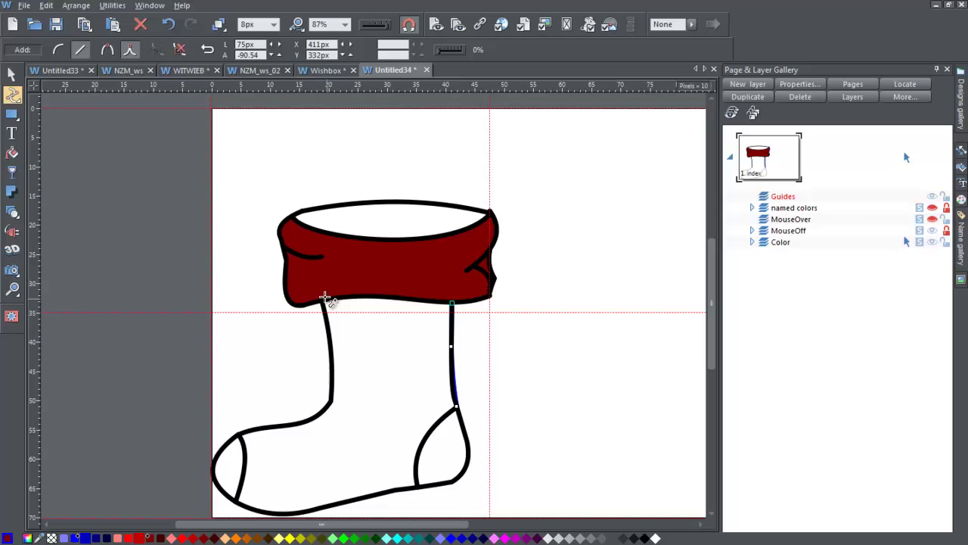
mouse_move(320, 298)
mouse_down()
mouse_move(330, 290)
mouse_move(378, 302)
mouse_move(372, 293)
mouse_up()
click(330, 400)
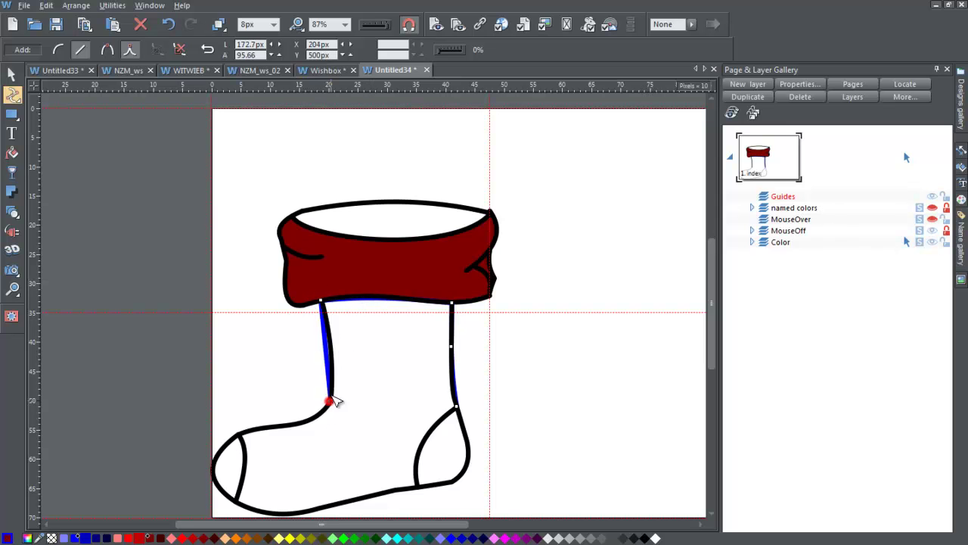
drag(325, 361, 329, 358)
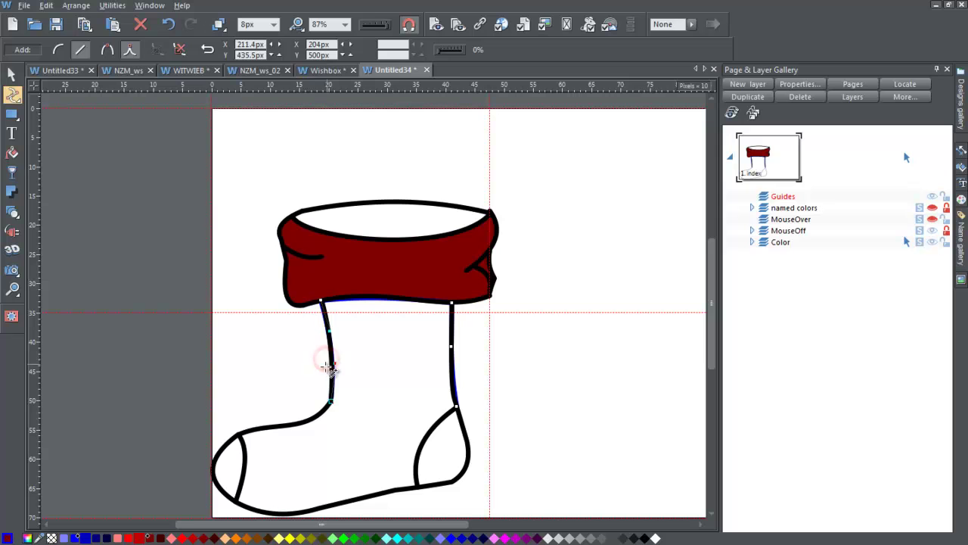
Continue the leg shape from the ankle over the instep and down the toe seam, bending both segments to follow the outline.
click(244, 433)
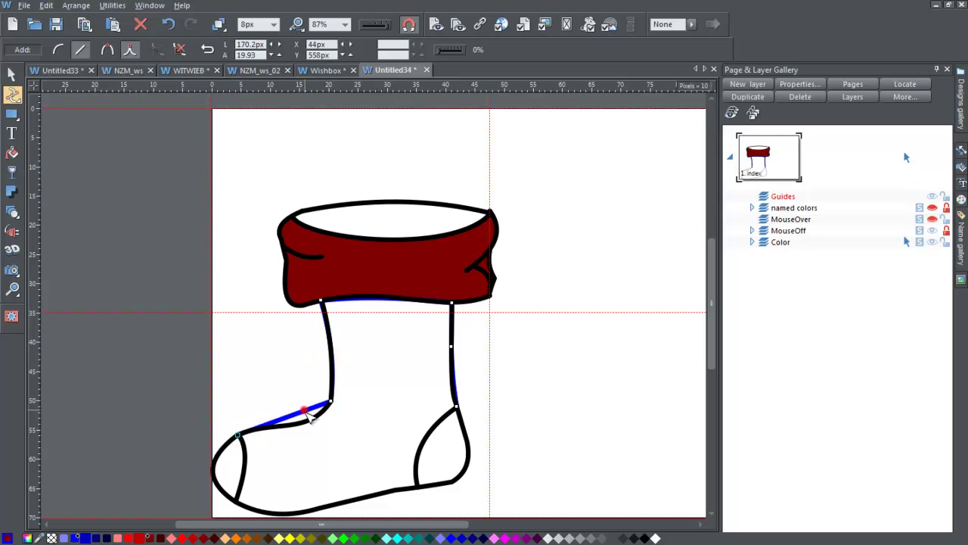
drag(308, 416, 316, 418)
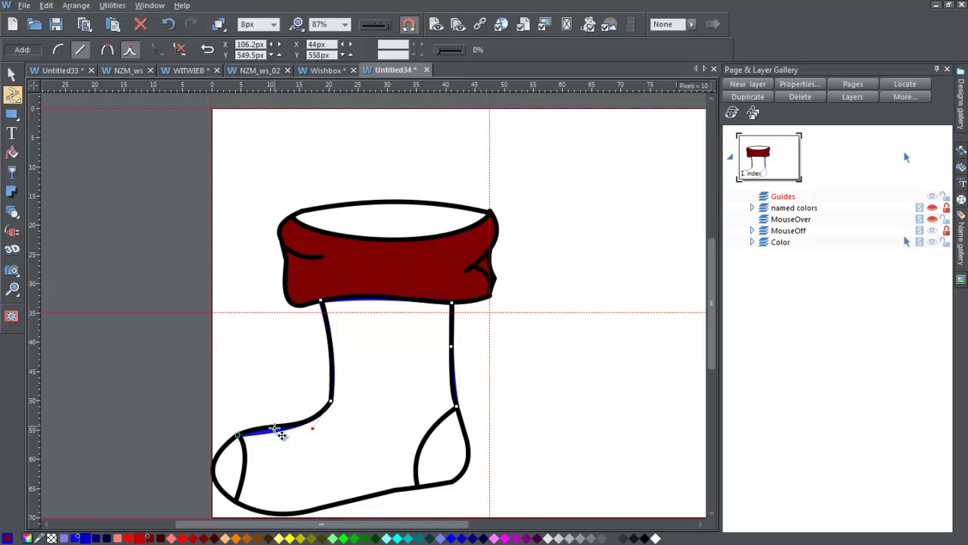
click(266, 422)
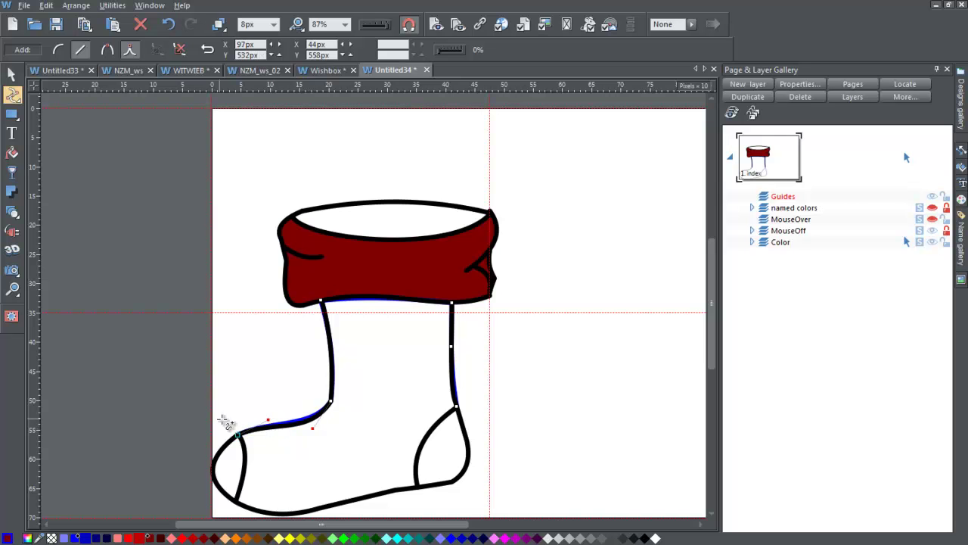
click(238, 502)
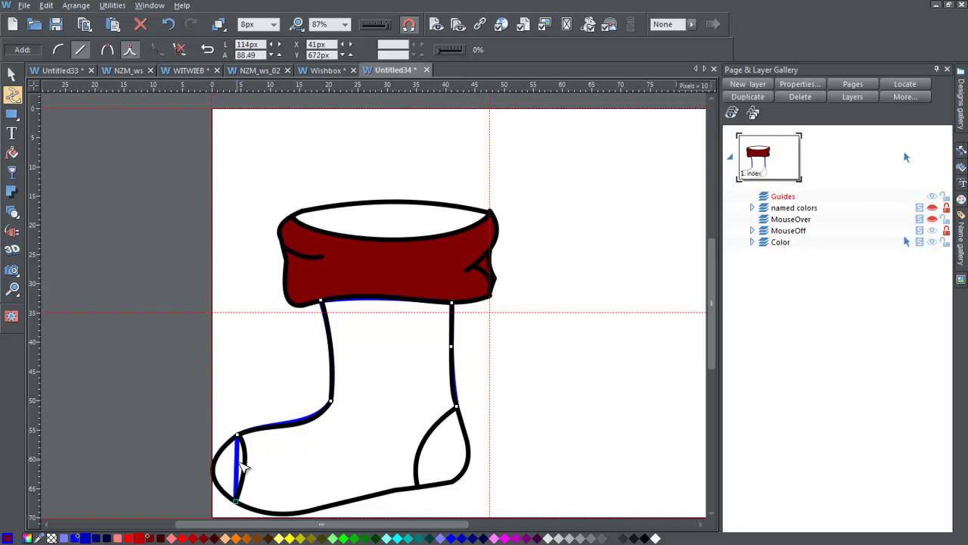
drag(246, 466, 247, 458)
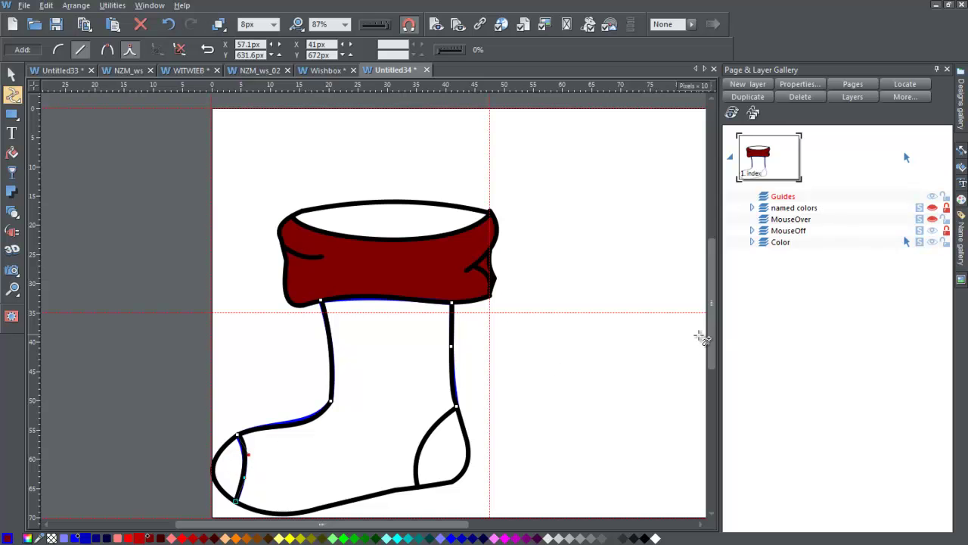
Trace the sole from the toe seam to the heel seam's lower end in two segments, curving each along the outline.
scroll(711, 306, down, 3)
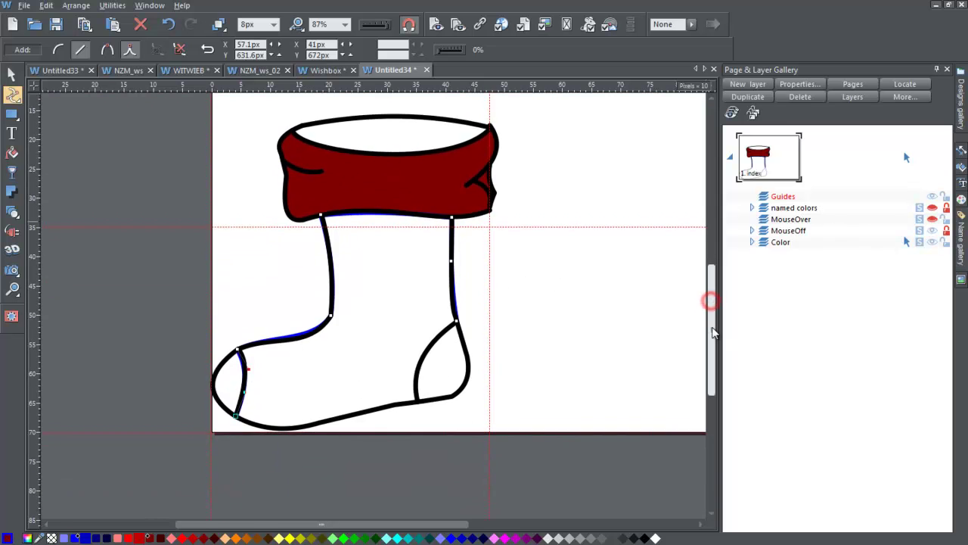
click(320, 419)
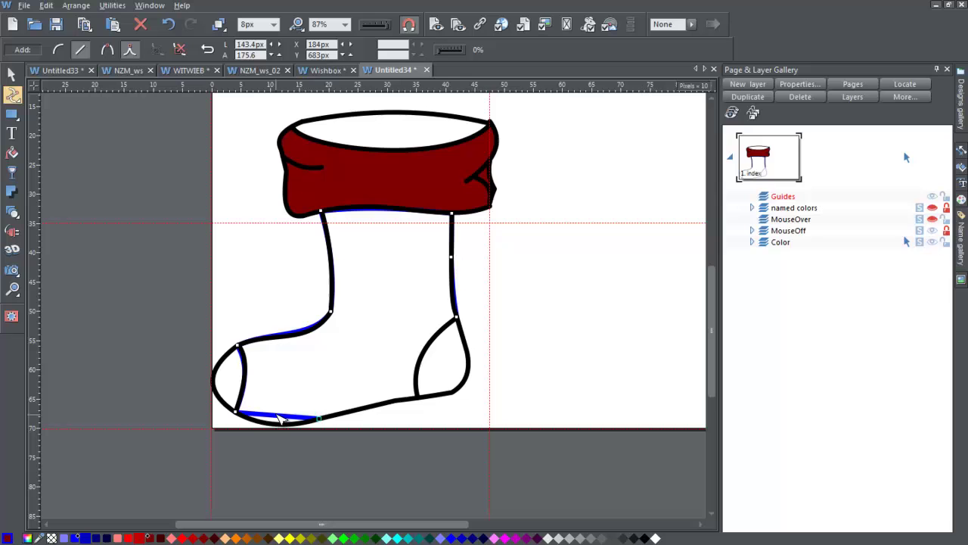
drag(278, 415, 280, 427)
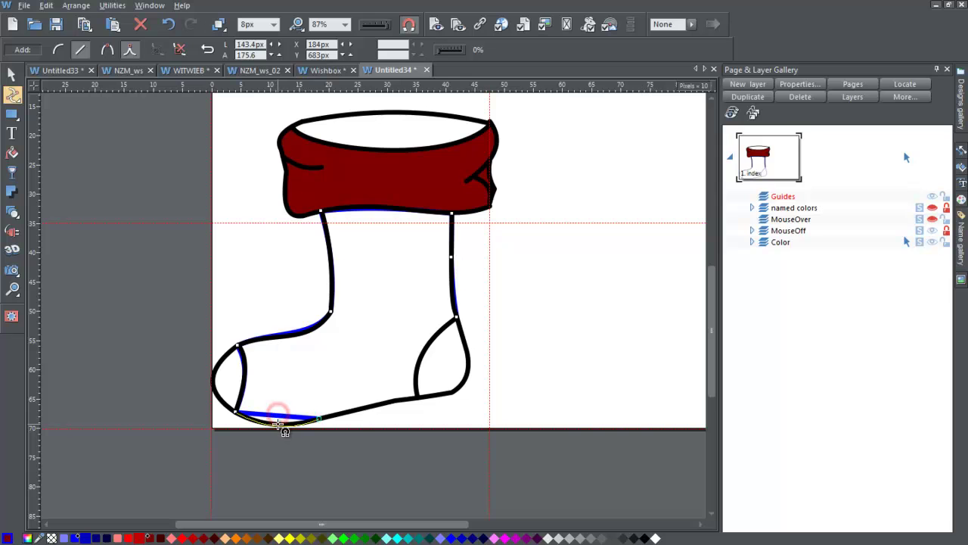
click(417, 397)
click(392, 403)
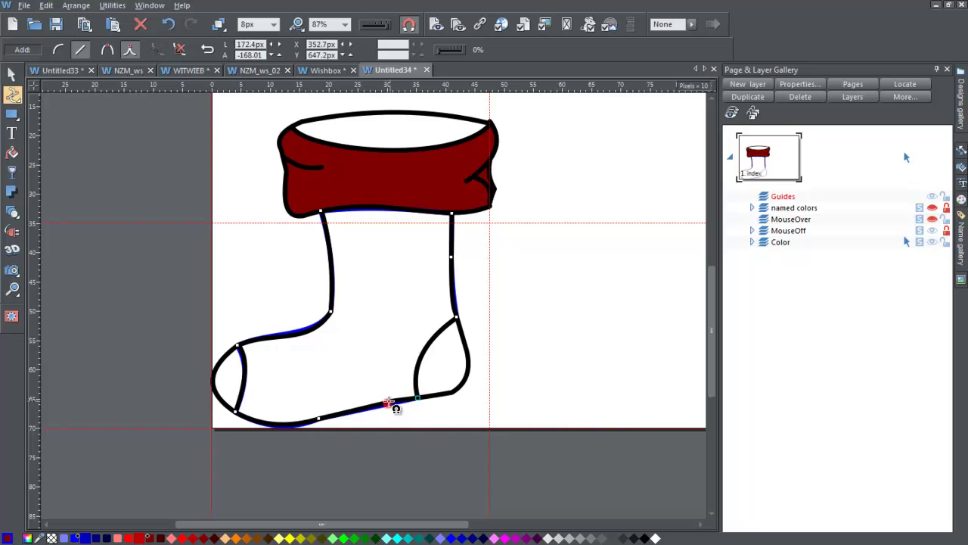
mouse_move(392, 403)
mouse_down()
mouse_move(406, 367)
mouse_move(391, 396)
mouse_up()
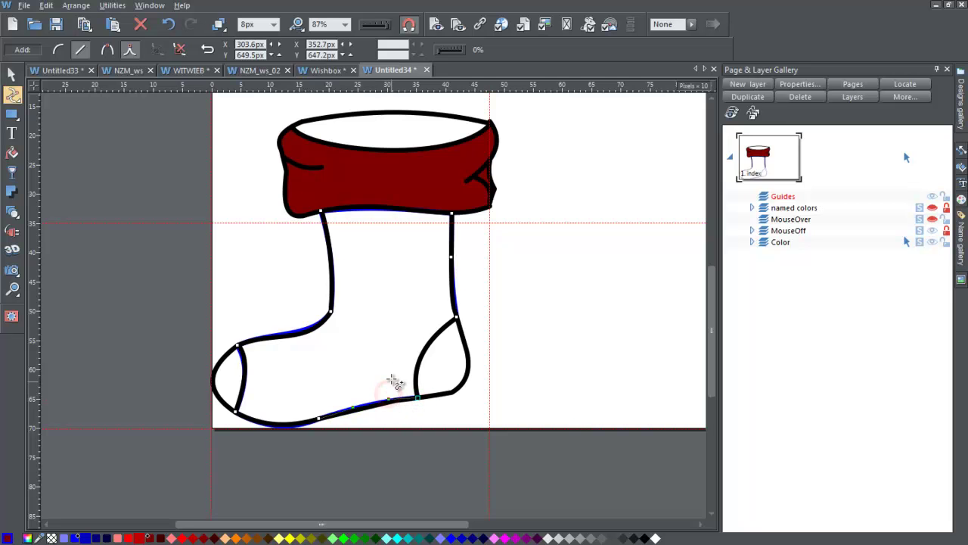
Close the leg shape at its starting corner as a dark red fill with line width None, bending the closing edge along the heel seam.
click(459, 321)
click(428, 354)
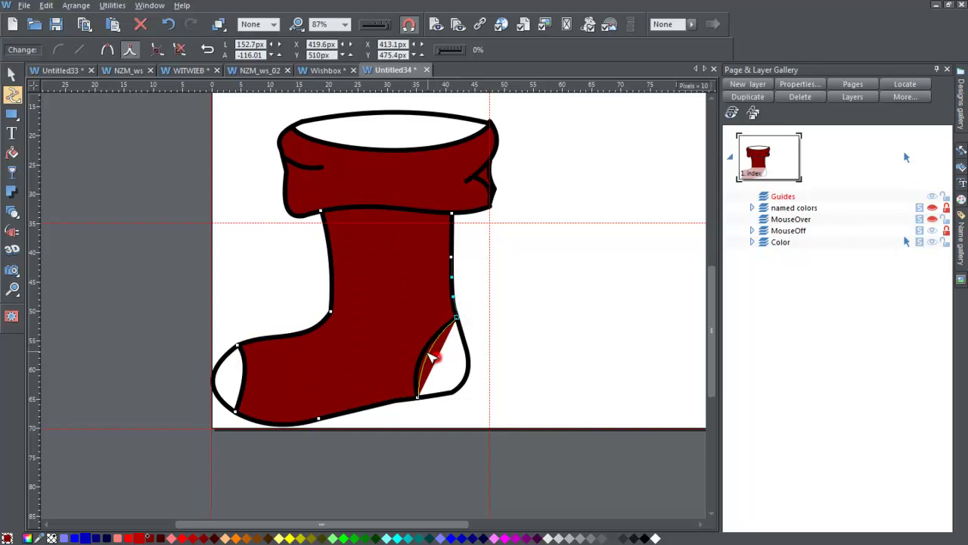
drag(425, 352, 432, 341)
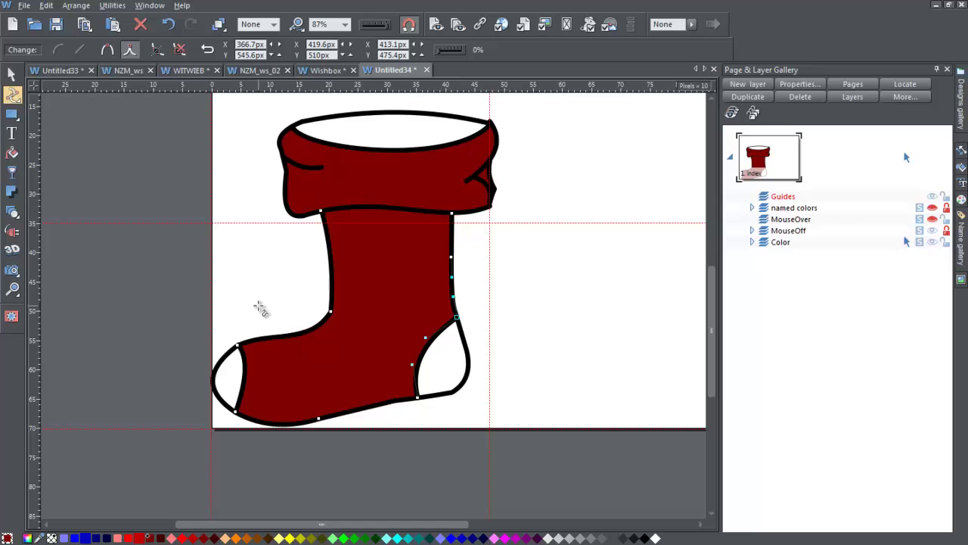
Trace the small fold gap at the cuff's right edge as a closed shape filled with black and line width None.
click(492, 160)
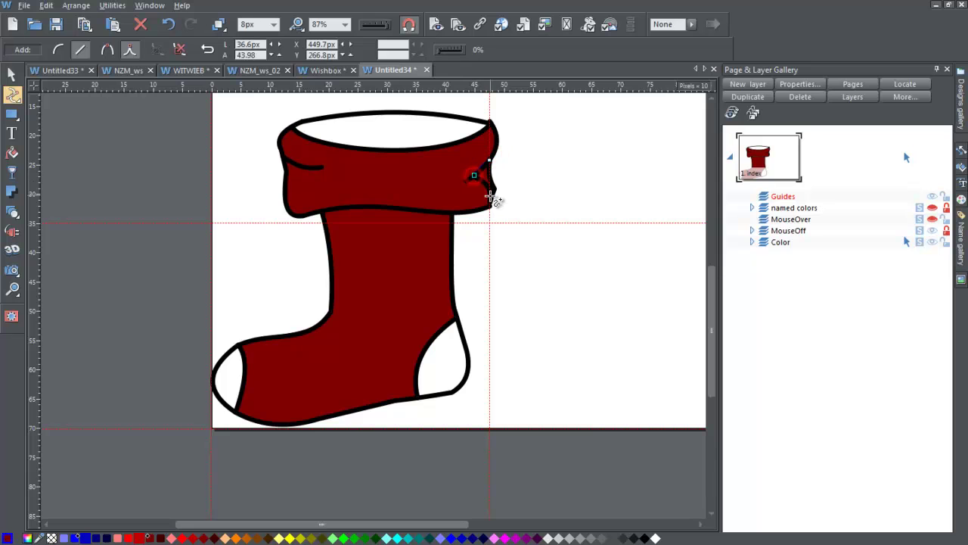
click(490, 201)
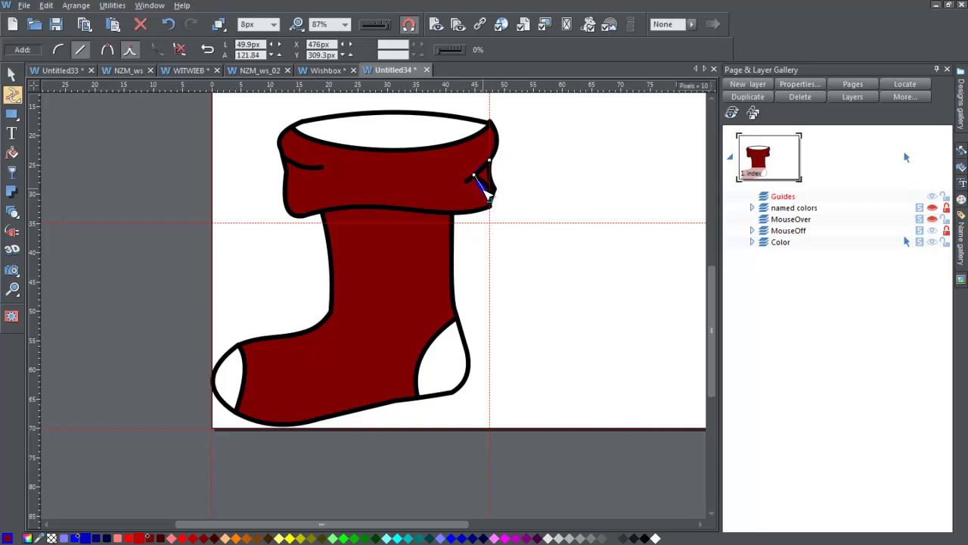
drag(484, 190, 489, 187)
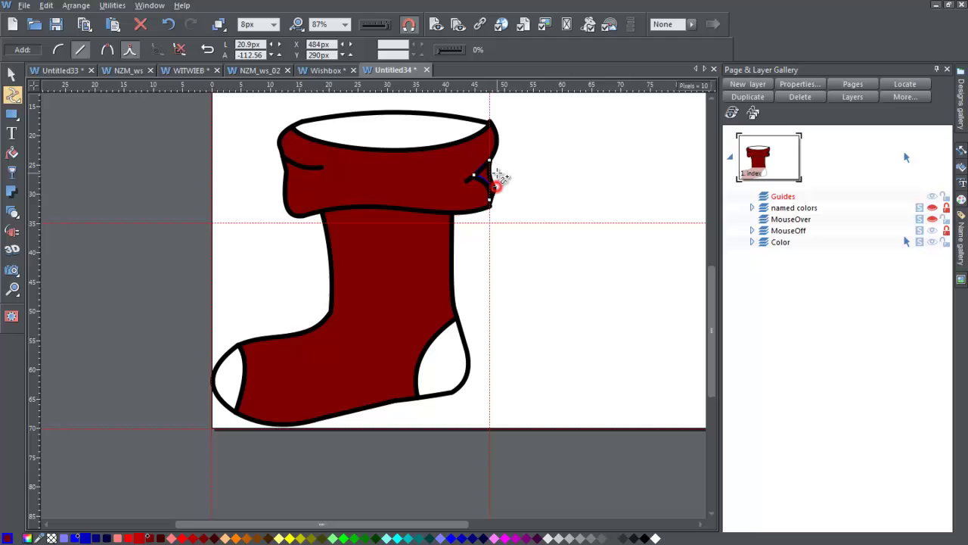
click(492, 161)
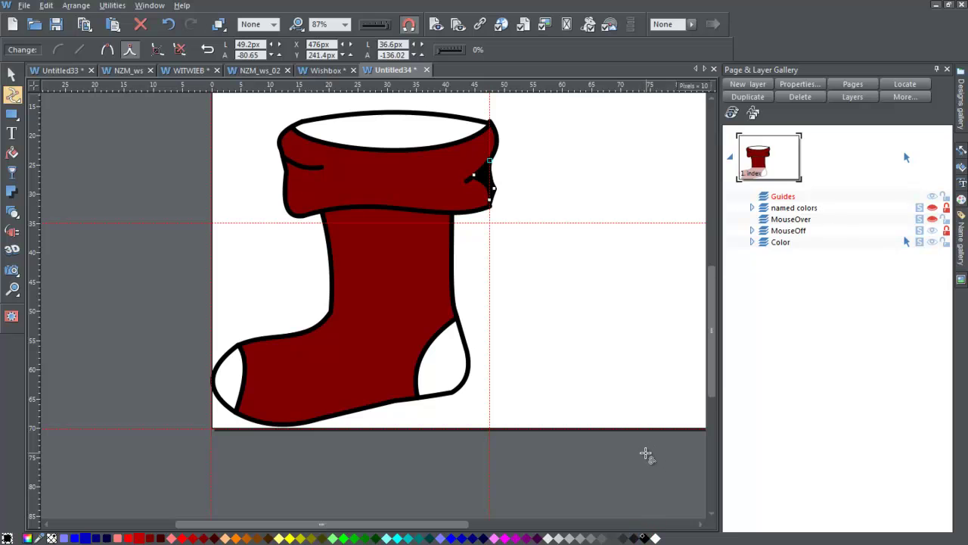
Trace the stocking opening along its back and front rims as a closed curved shape filled with black and line width None.
click(295, 127)
click(488, 123)
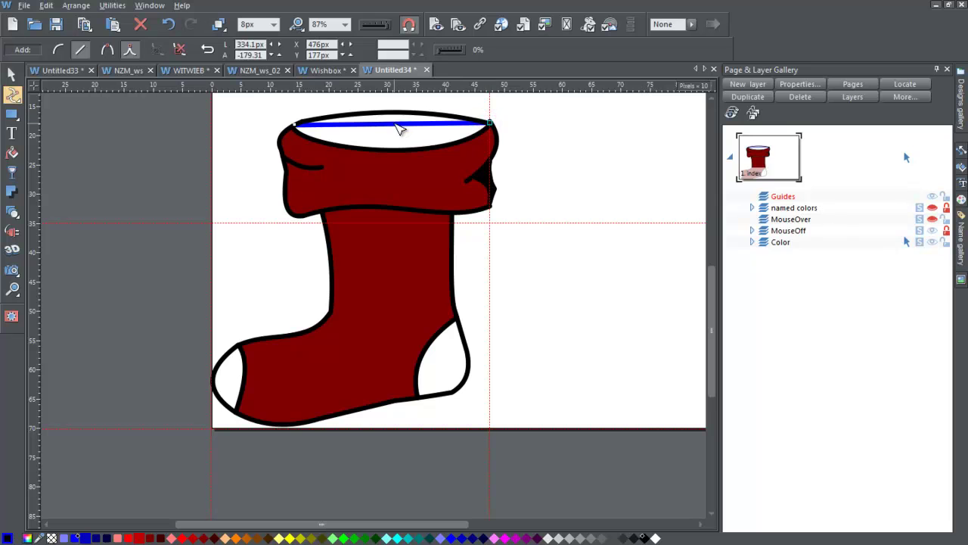
drag(398, 121, 408, 120)
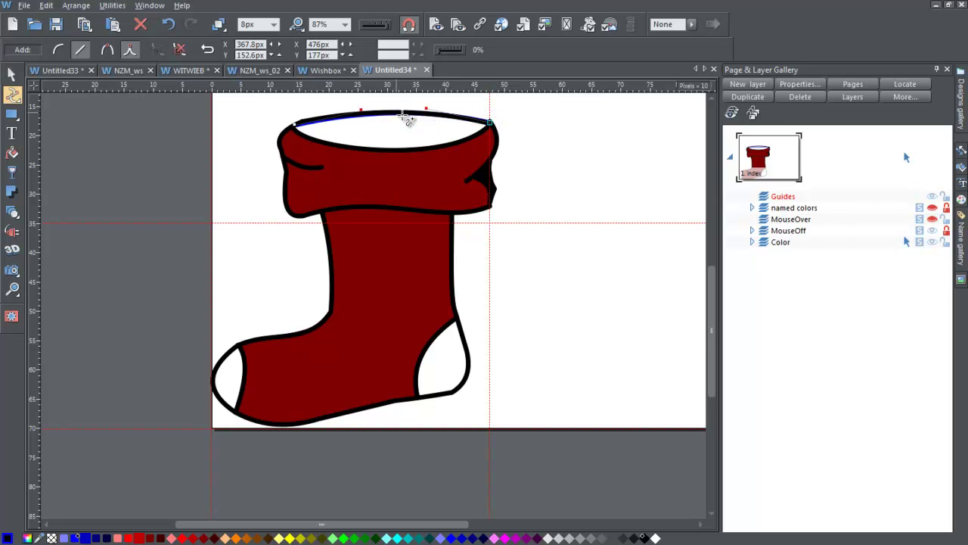
click(306, 134)
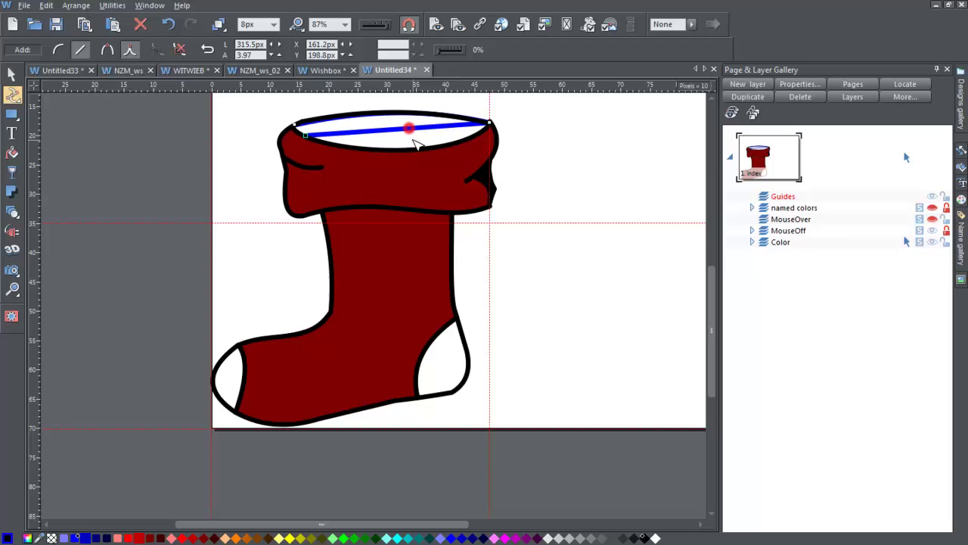
drag(414, 143, 362, 156)
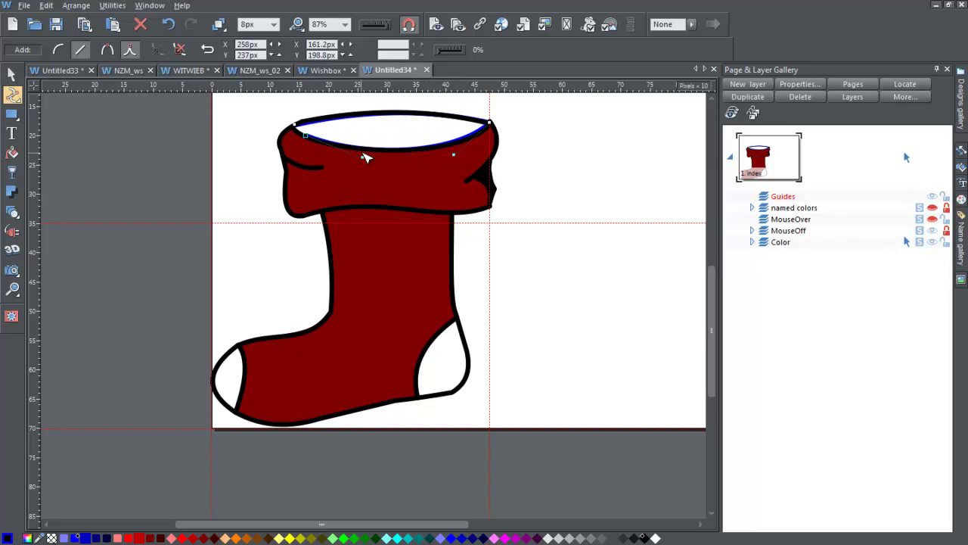
click(296, 123)
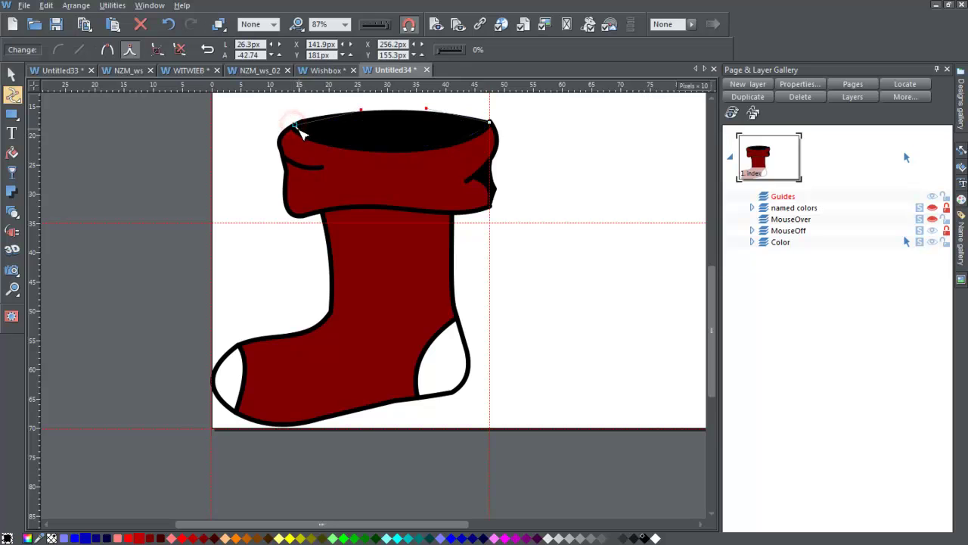
Adjust the curve handles of the black opening shape so its edges follow the back and front rims, then deselect it.
drag(296, 128, 291, 125)
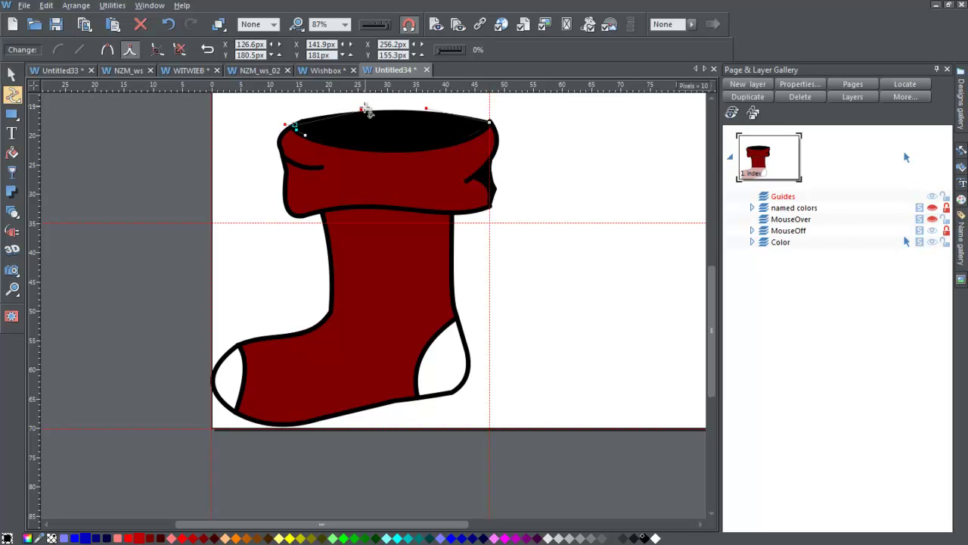
drag(361, 110, 337, 102)
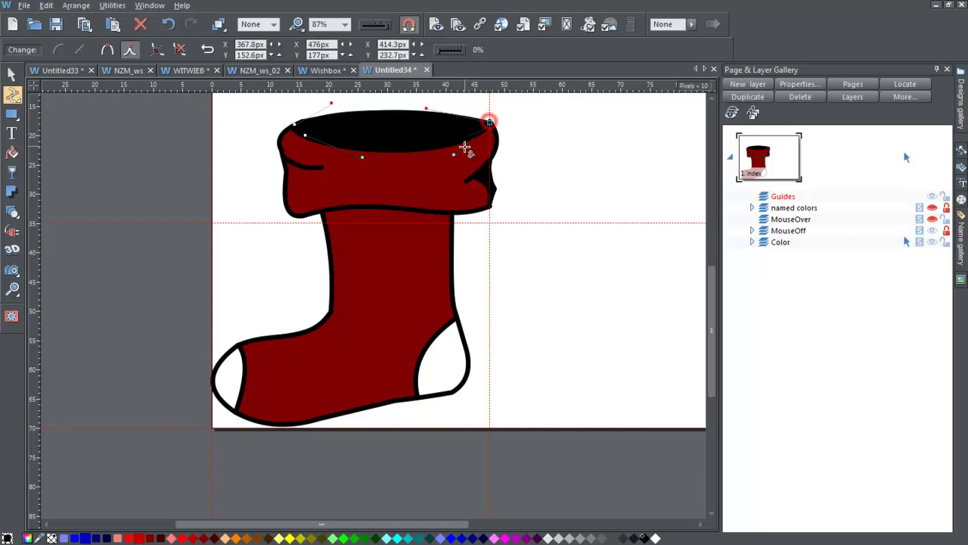
click(457, 157)
double_click(458, 157)
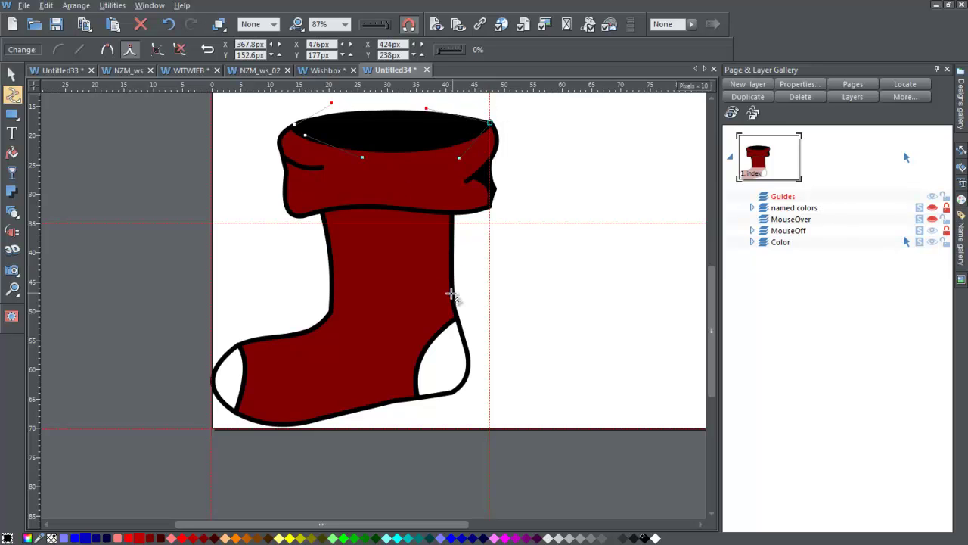
key(Escape)
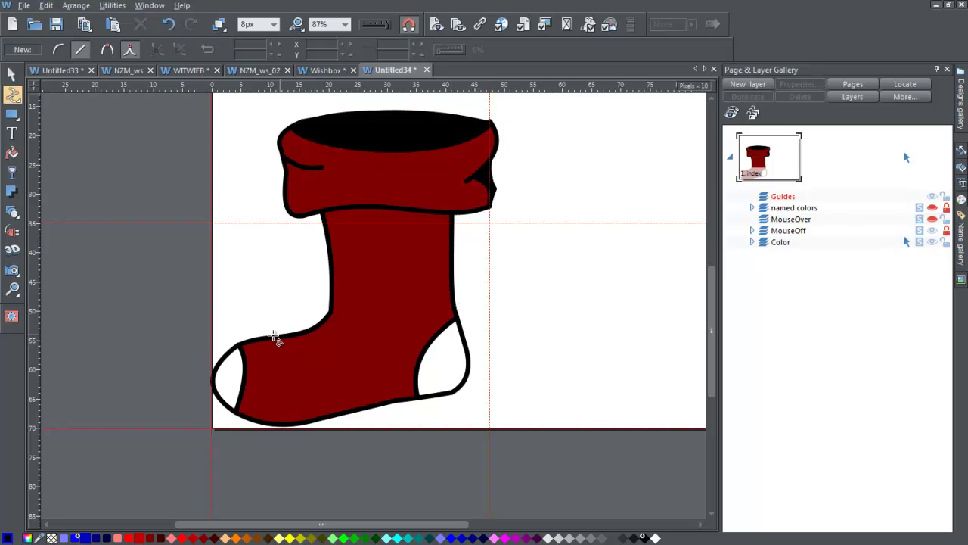
Trace the toe cap along its seam and rounded tip as a closed shape filled with light pink and line width None.
click(238, 345)
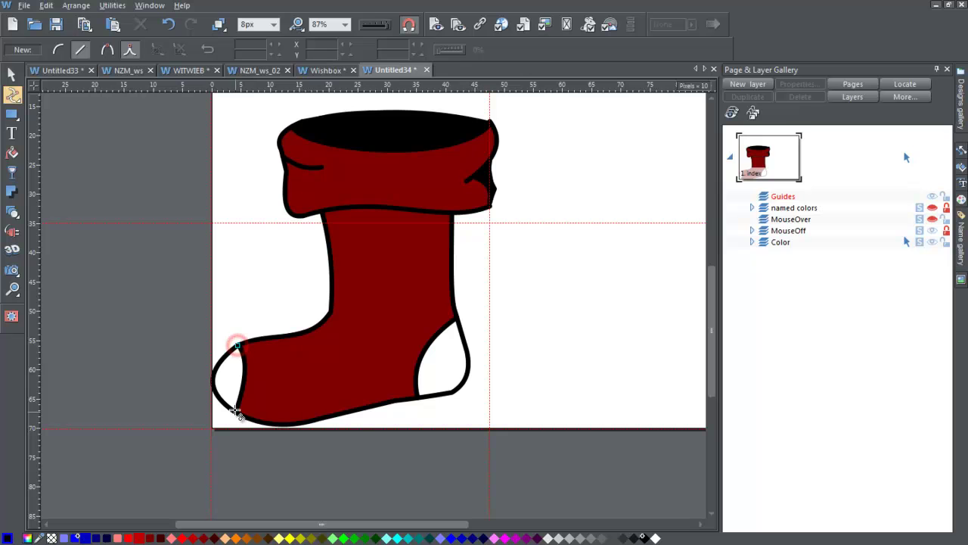
click(236, 411)
drag(237, 382, 247, 371)
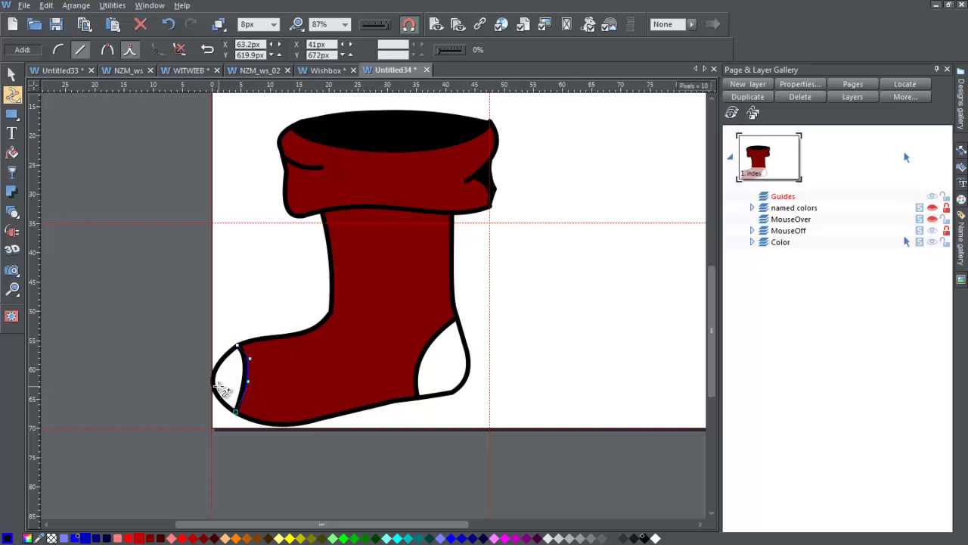
click(230, 351)
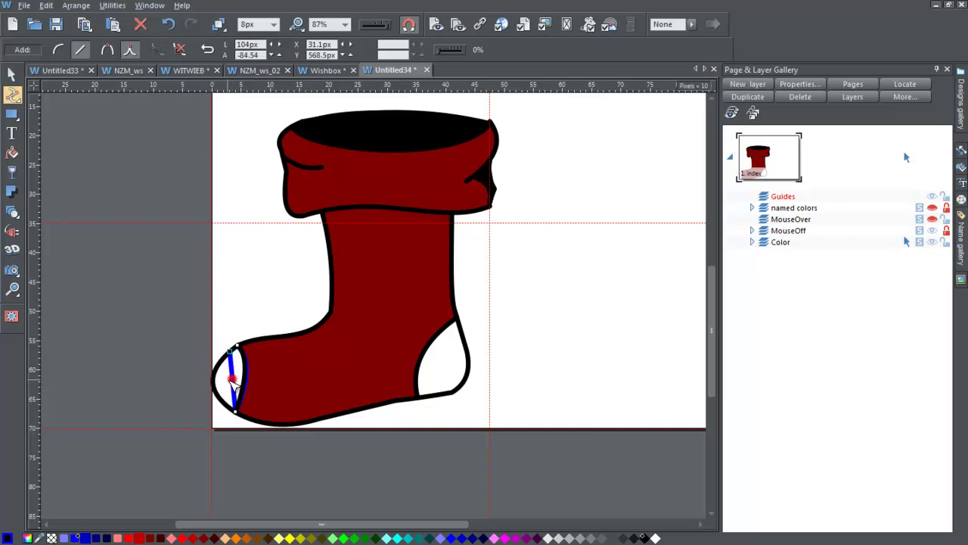
drag(237, 382, 243, 376)
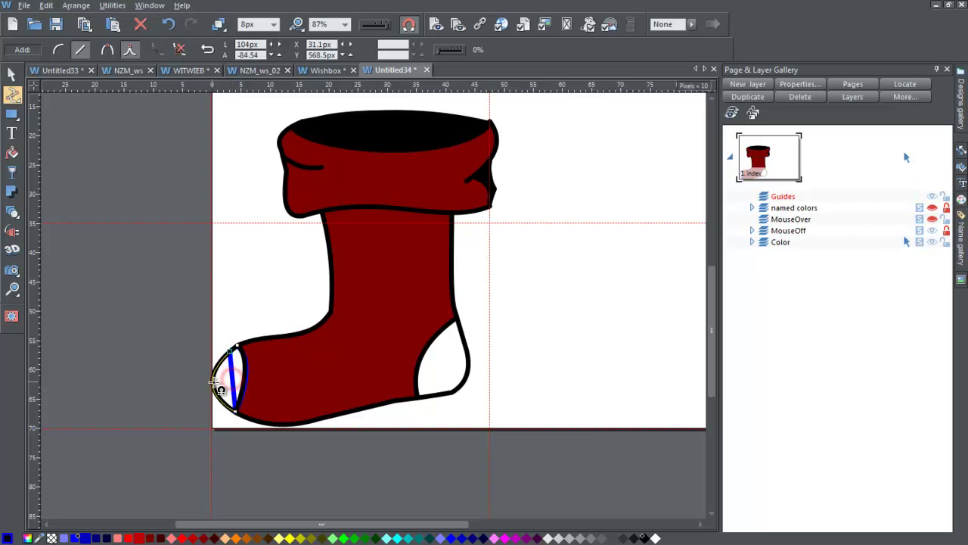
click(237, 347)
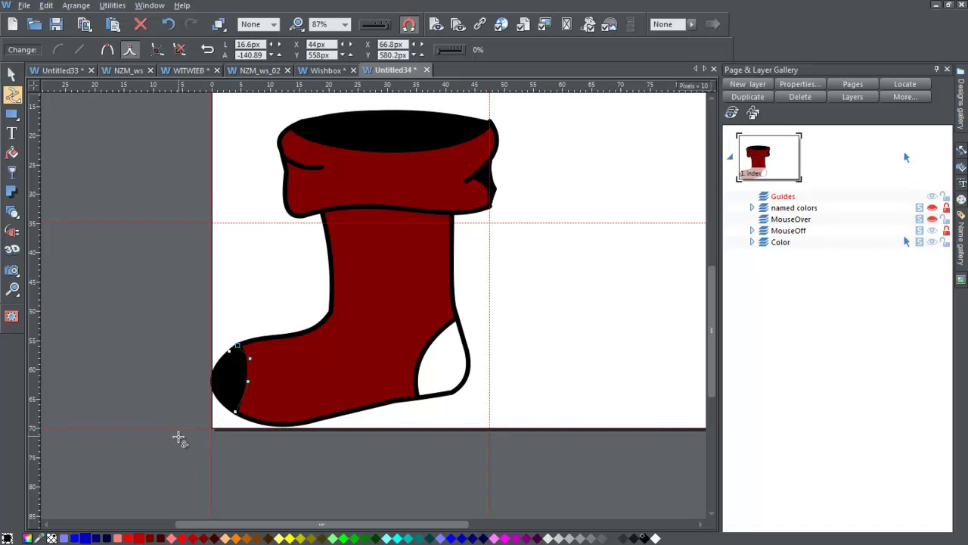
click(122, 539)
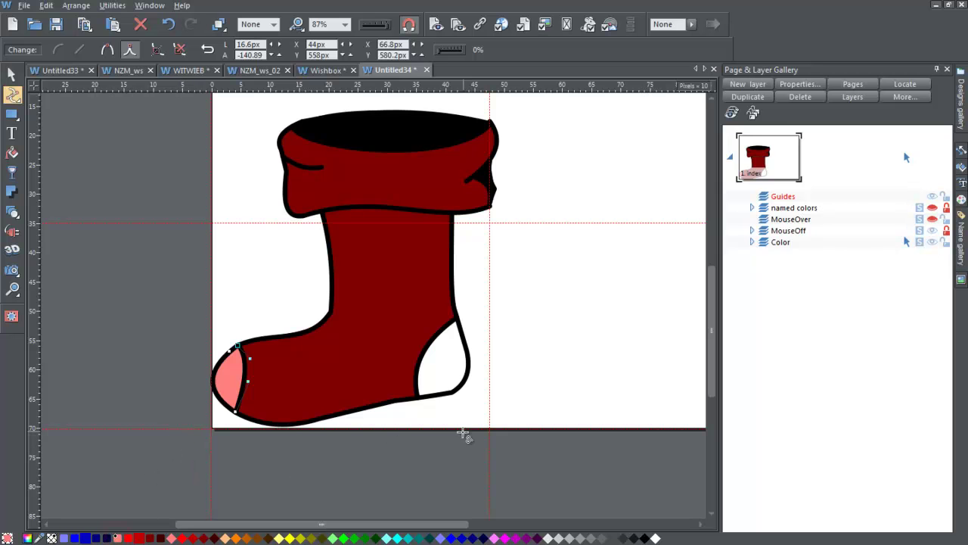
Trace the heel patch along its seam and rounded back as a closed light pink shape with line width None, and deselect it.
click(458, 317)
click(418, 397)
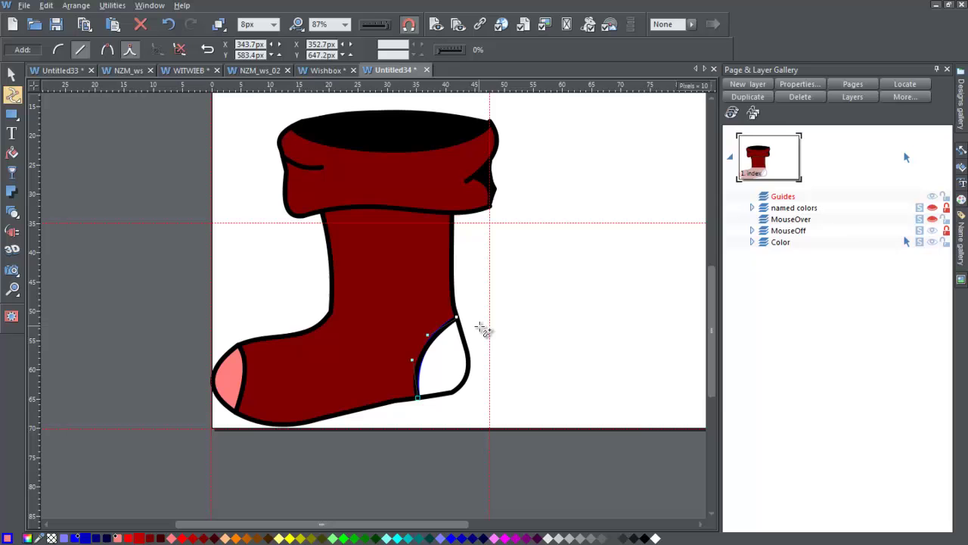
click(453, 391)
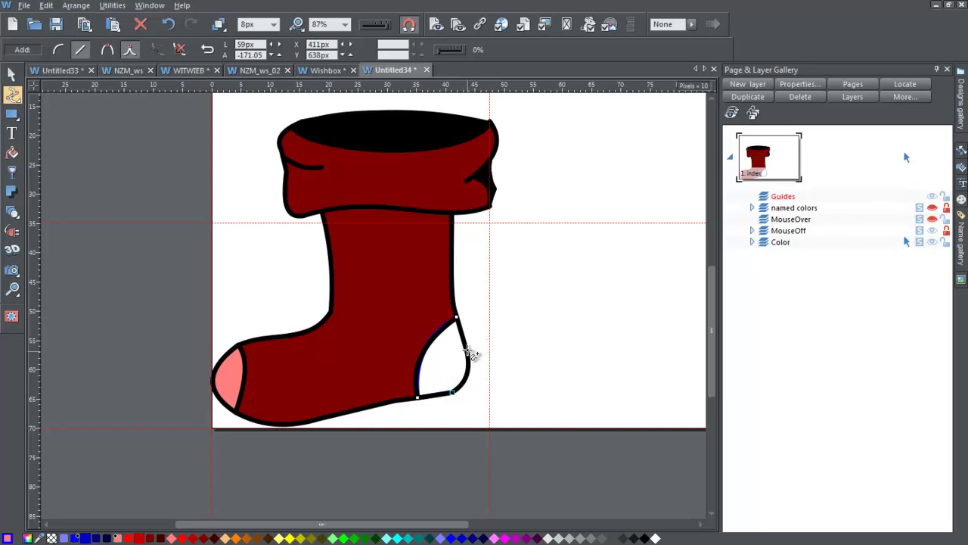
click(466, 352)
drag(464, 377, 468, 372)
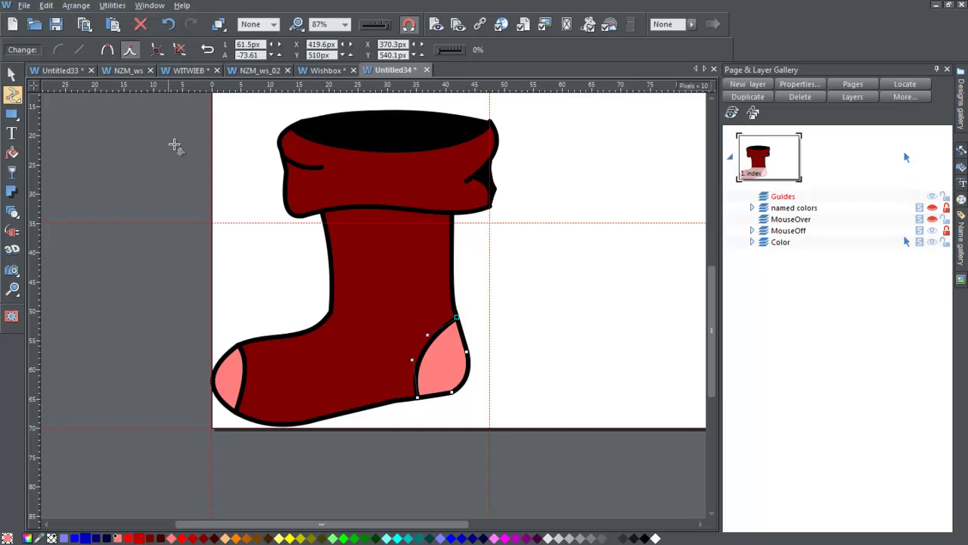
click(13, 75)
click(62, 114)
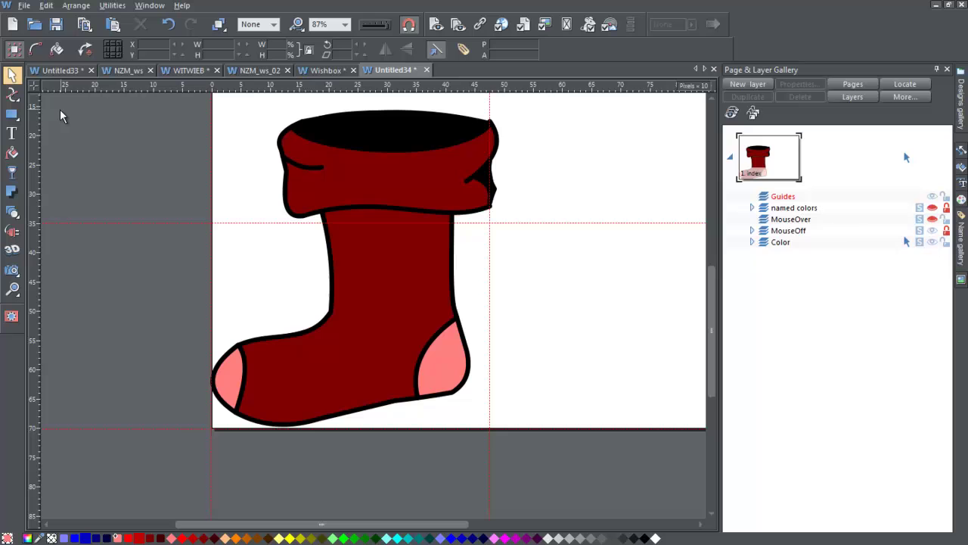